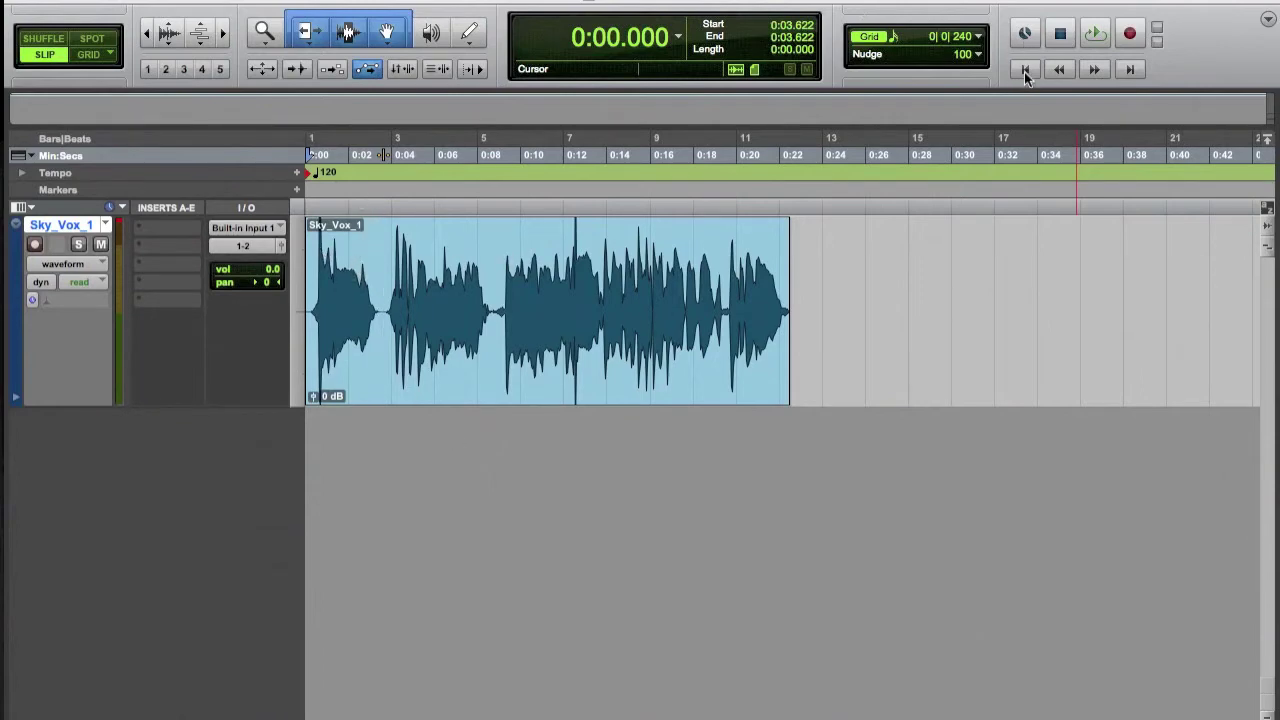
# - Play back the vocal recording, then place the edit point after the vocal clip
pyautogui.press('space')
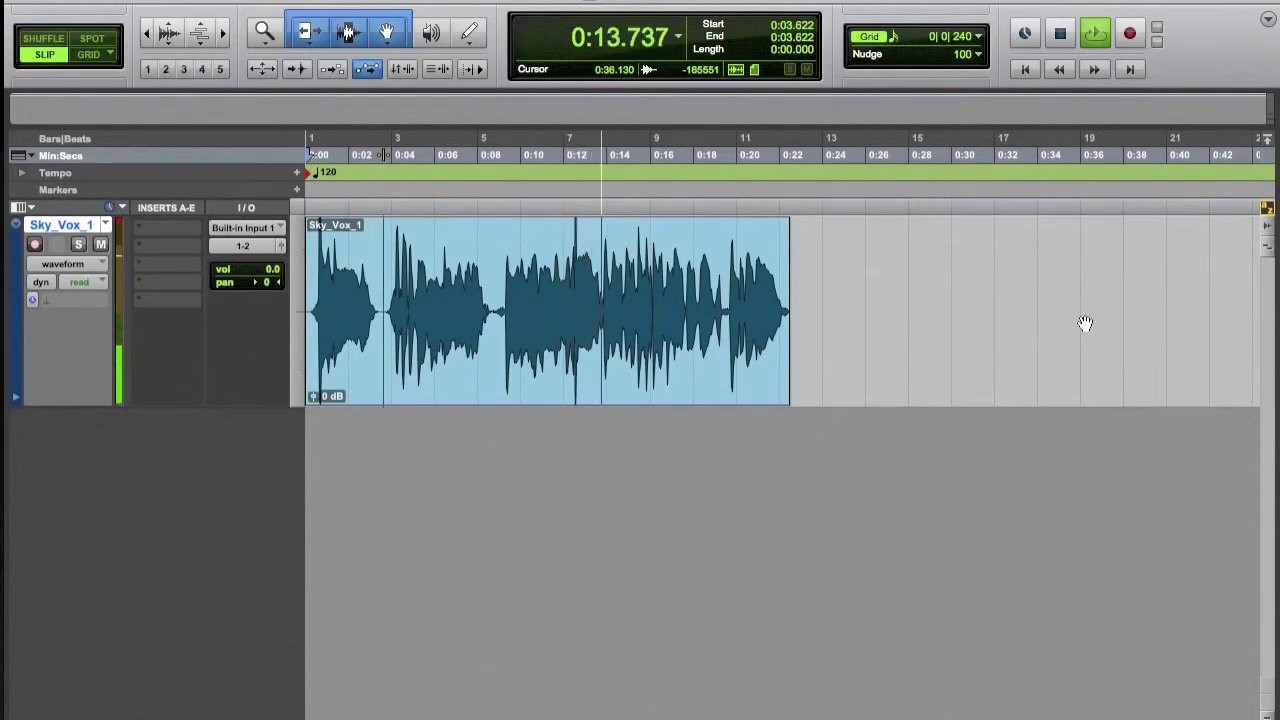
pyautogui.press('space')
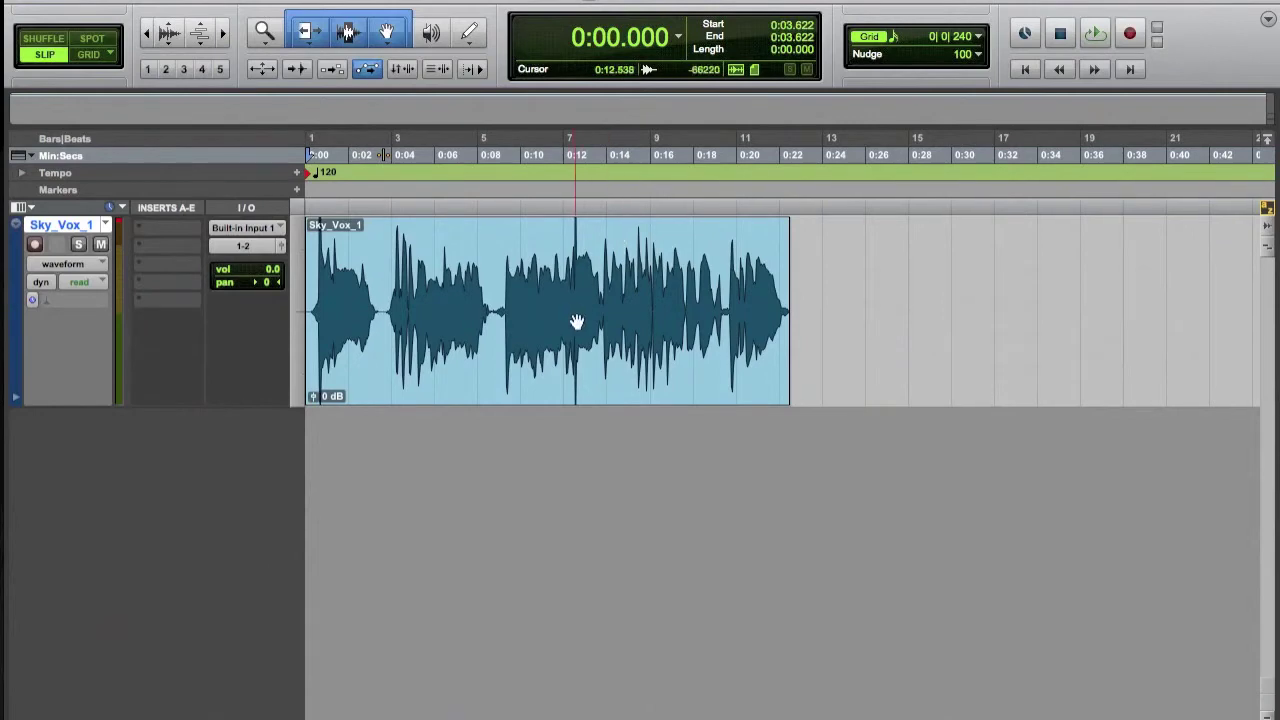
pyautogui.click(930, 300)
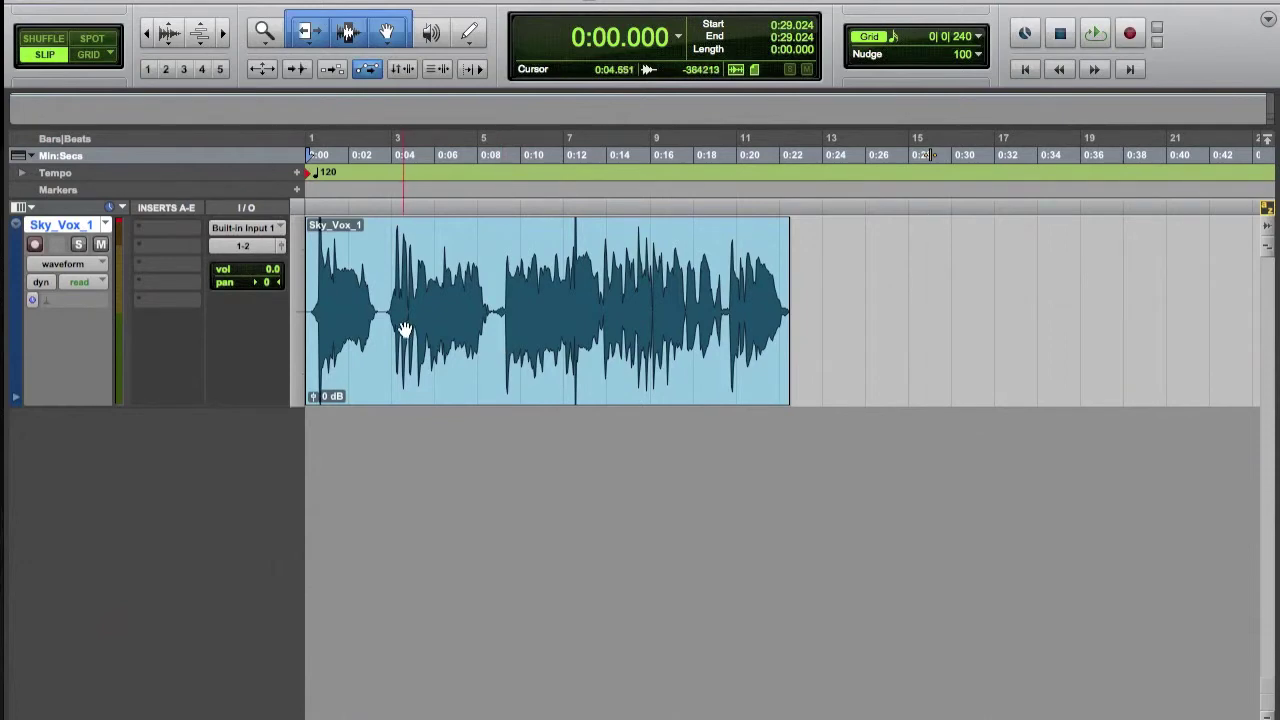
# - Insert EQ 3 7-Band (mono) on insert slot A of Sky_Vox_1
pyautogui.click(159, 229)
pyautogui.moveTo(225, 261)
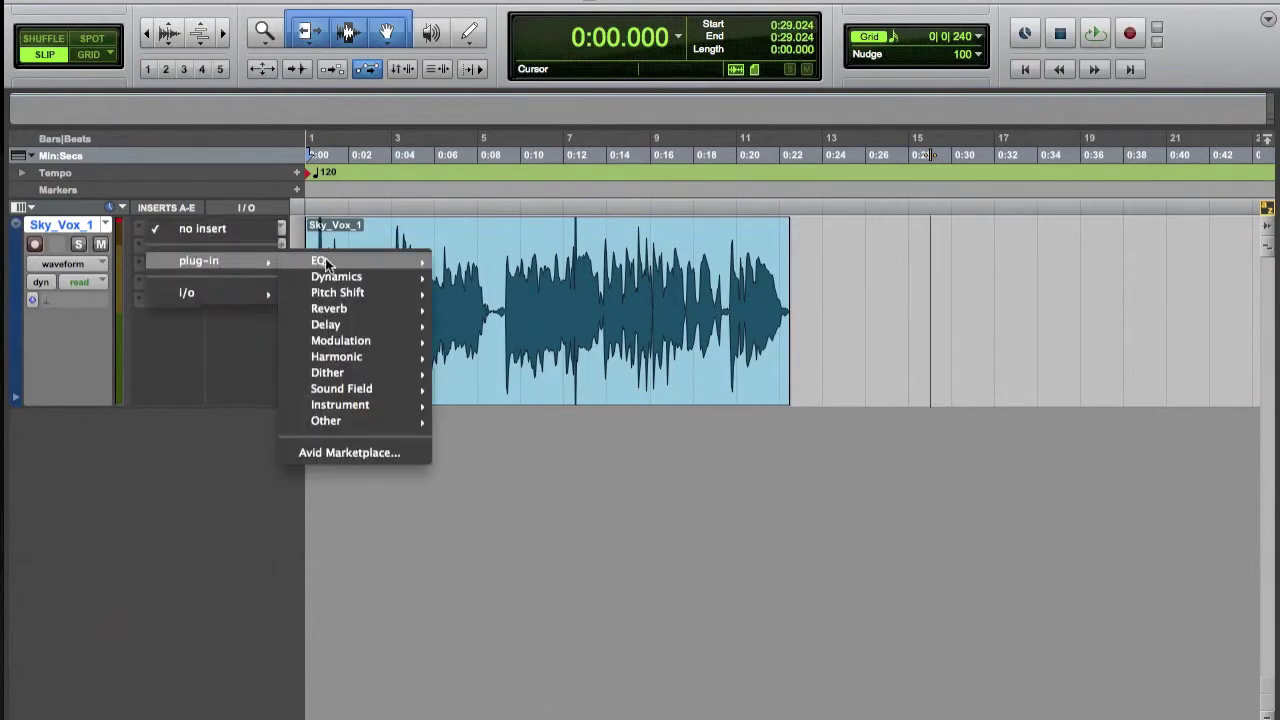
pyautogui.moveTo(342, 260)
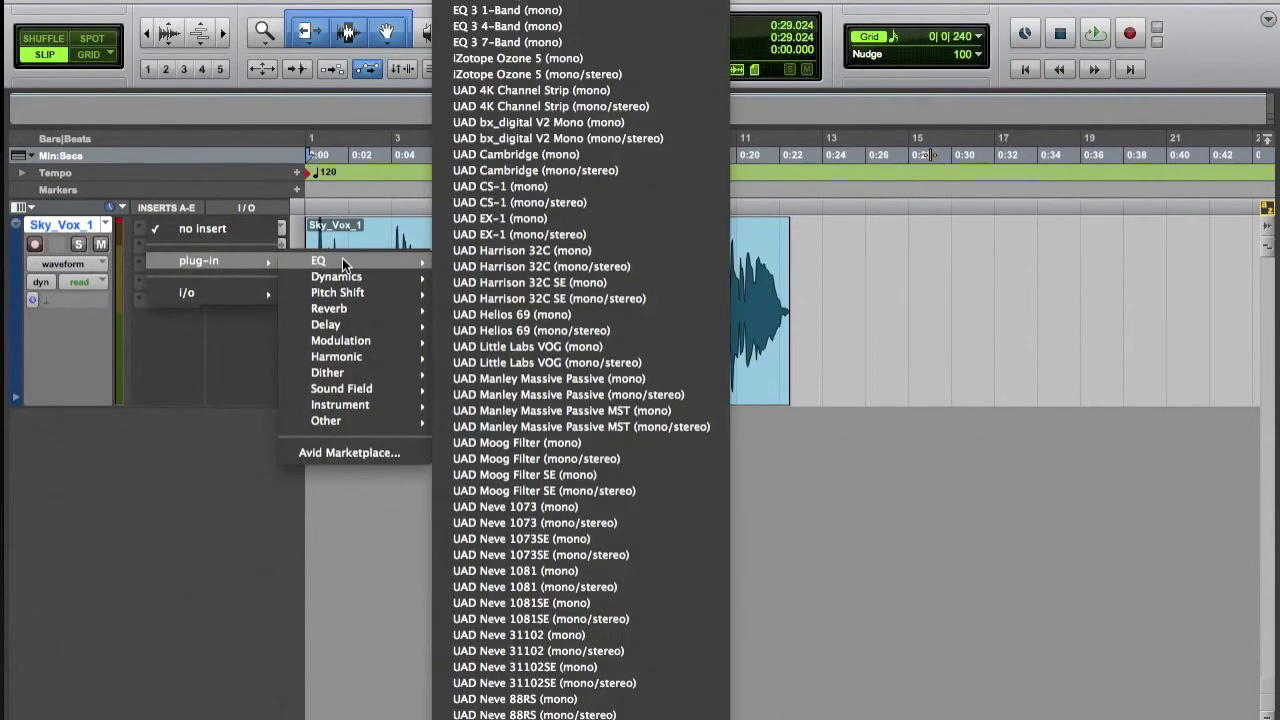
pyautogui.click(553, 42)
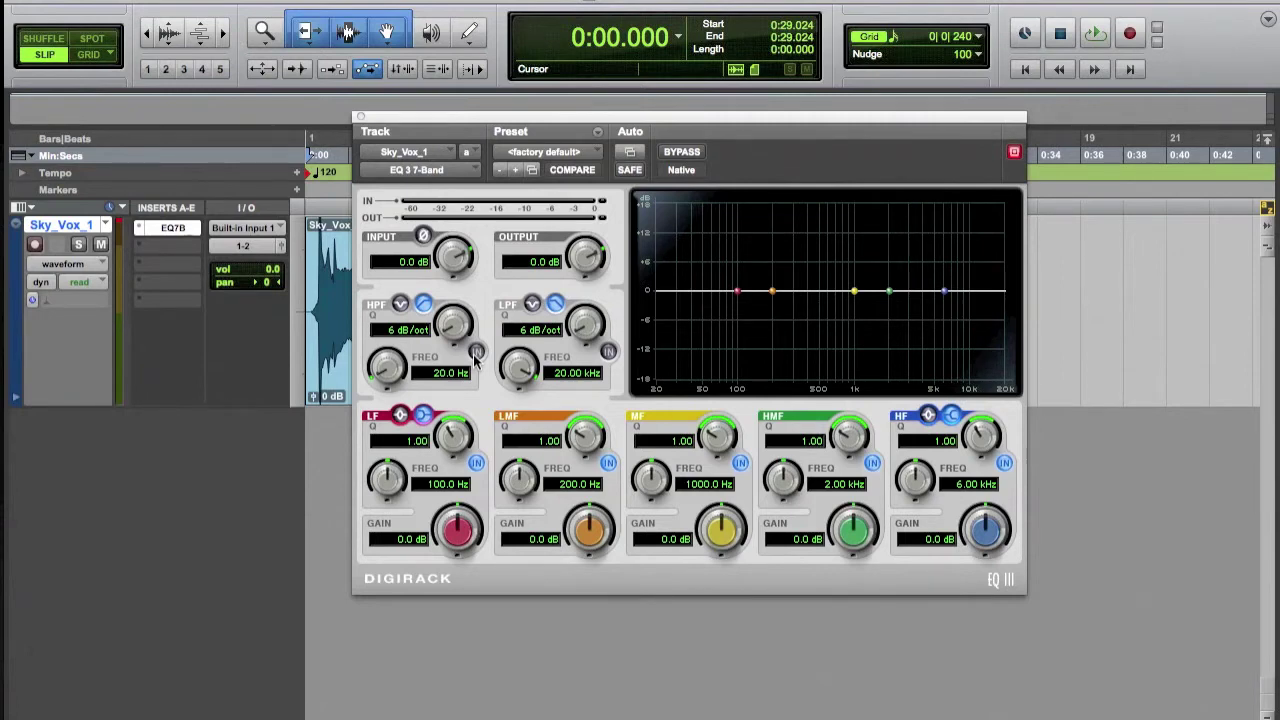
# - Enable the high-pass filter at 24 dB/oct and raise its cutoff to about 1 kHz
pyautogui.click(476, 353)
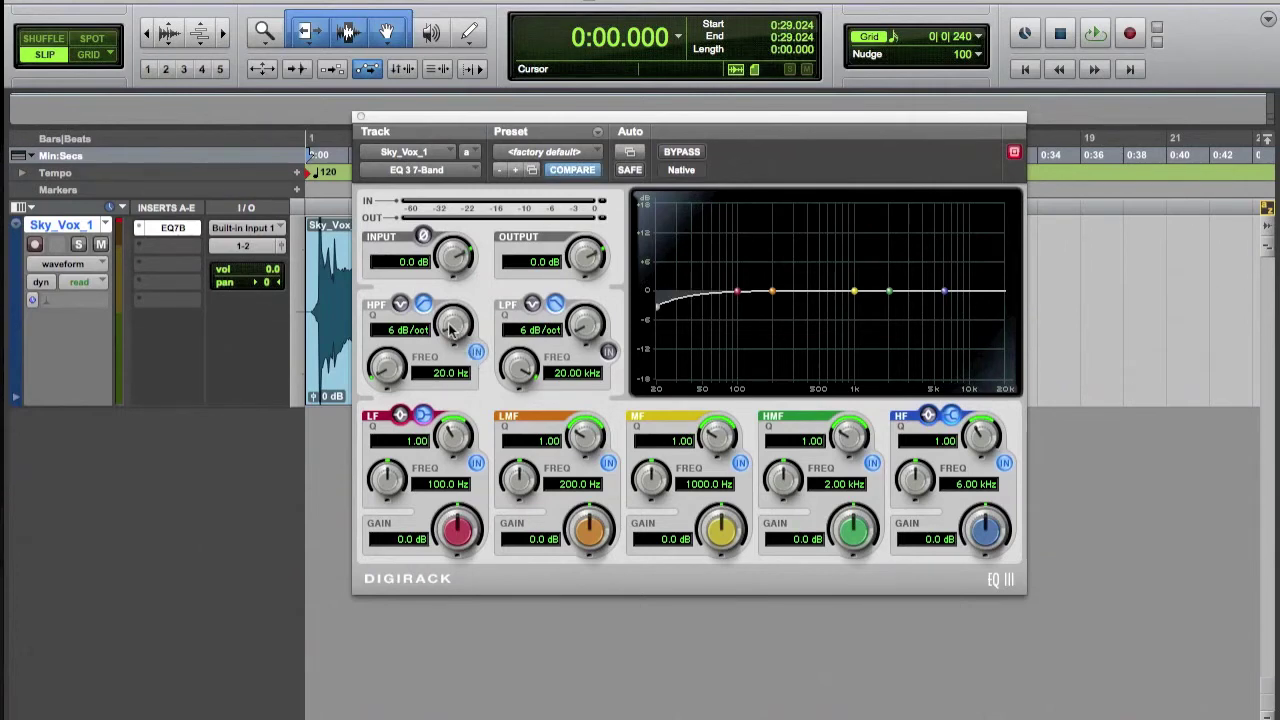
pyautogui.moveTo(450, 330); pyautogui.dragTo(444, 208)
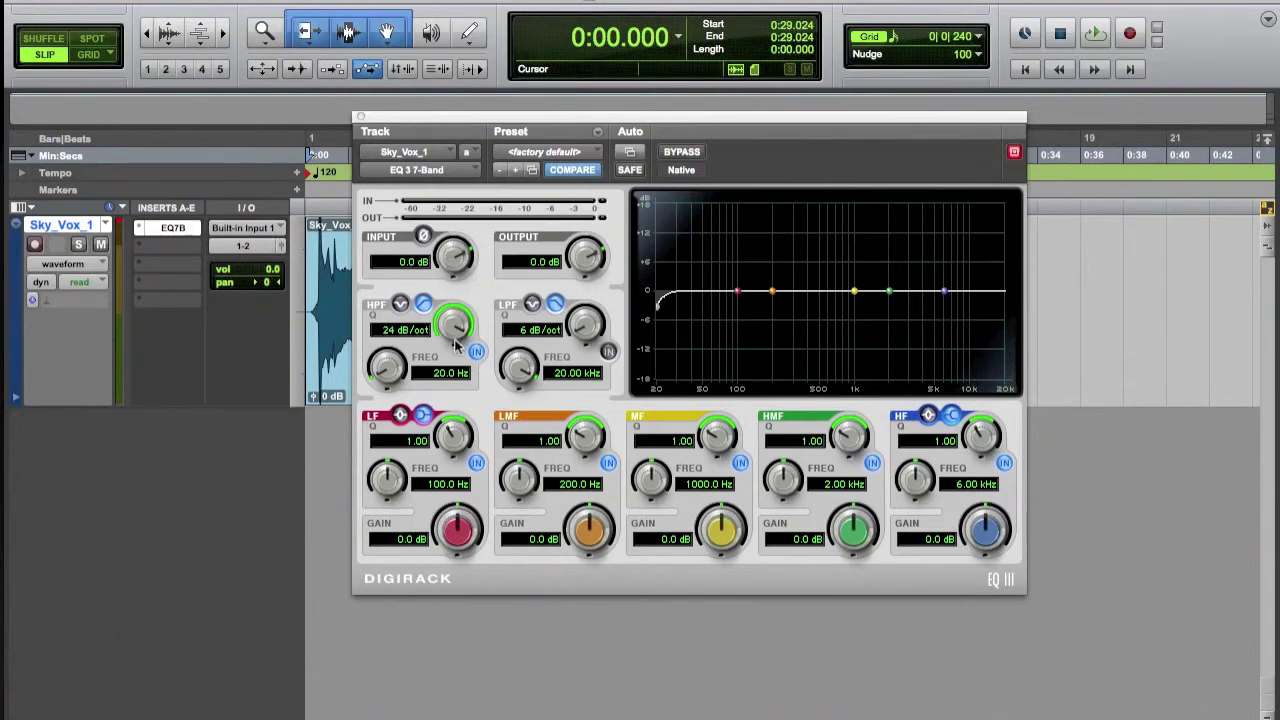
pyautogui.moveTo(394, 372); pyautogui.dragTo(391, 306)
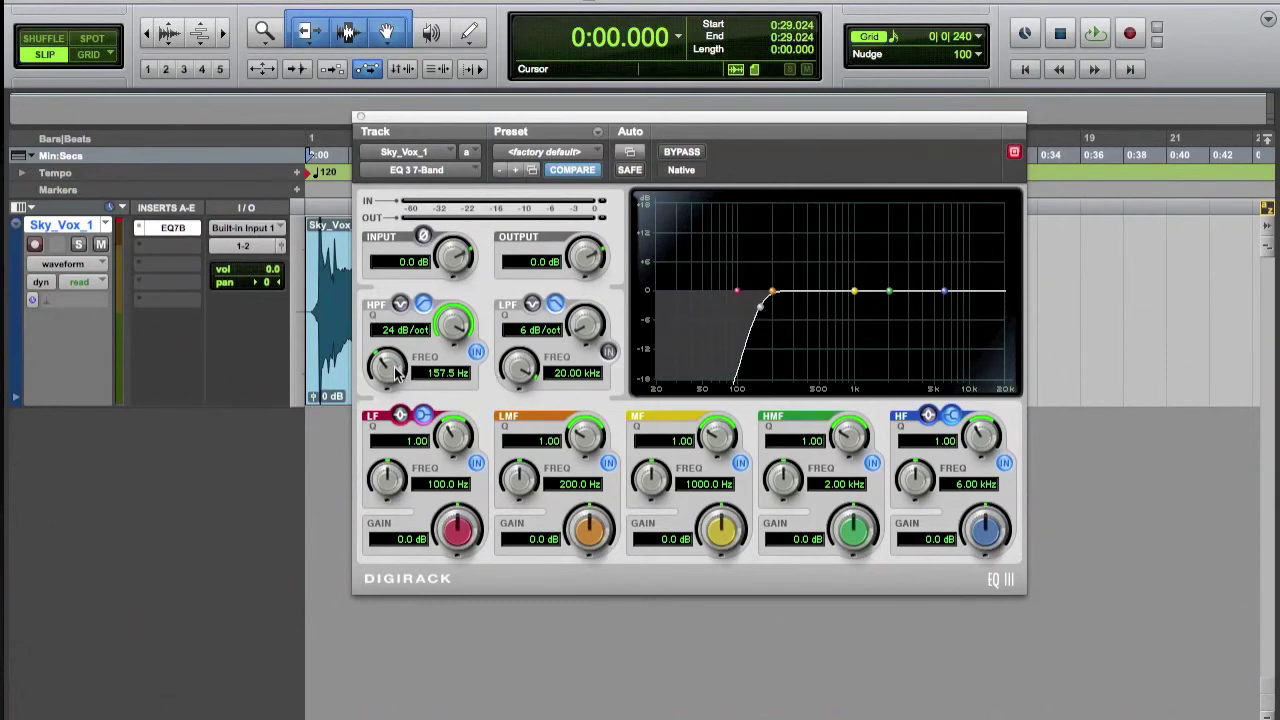
pyautogui.moveTo(397, 372); pyautogui.dragTo(397, 328)
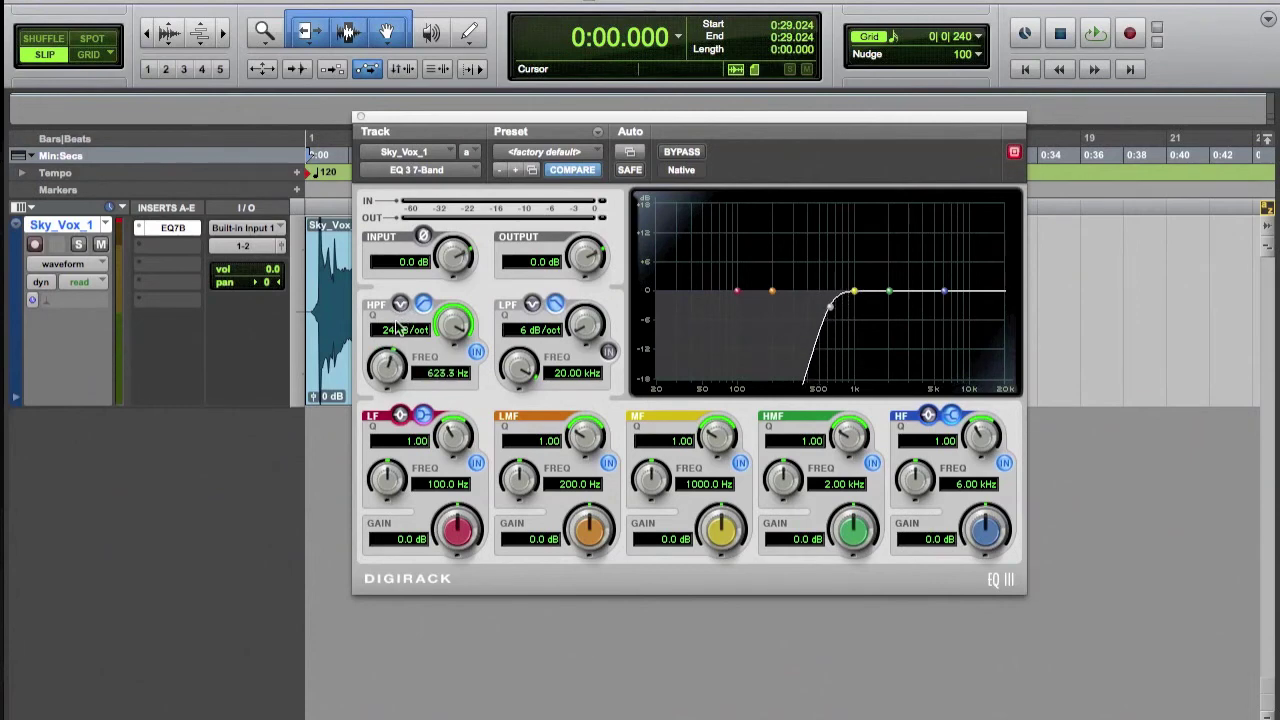
# - Audition the high-pass during playback, lowering its cutoff from about 260 Hz to roughly 66 Hz
pyautogui.press('space')
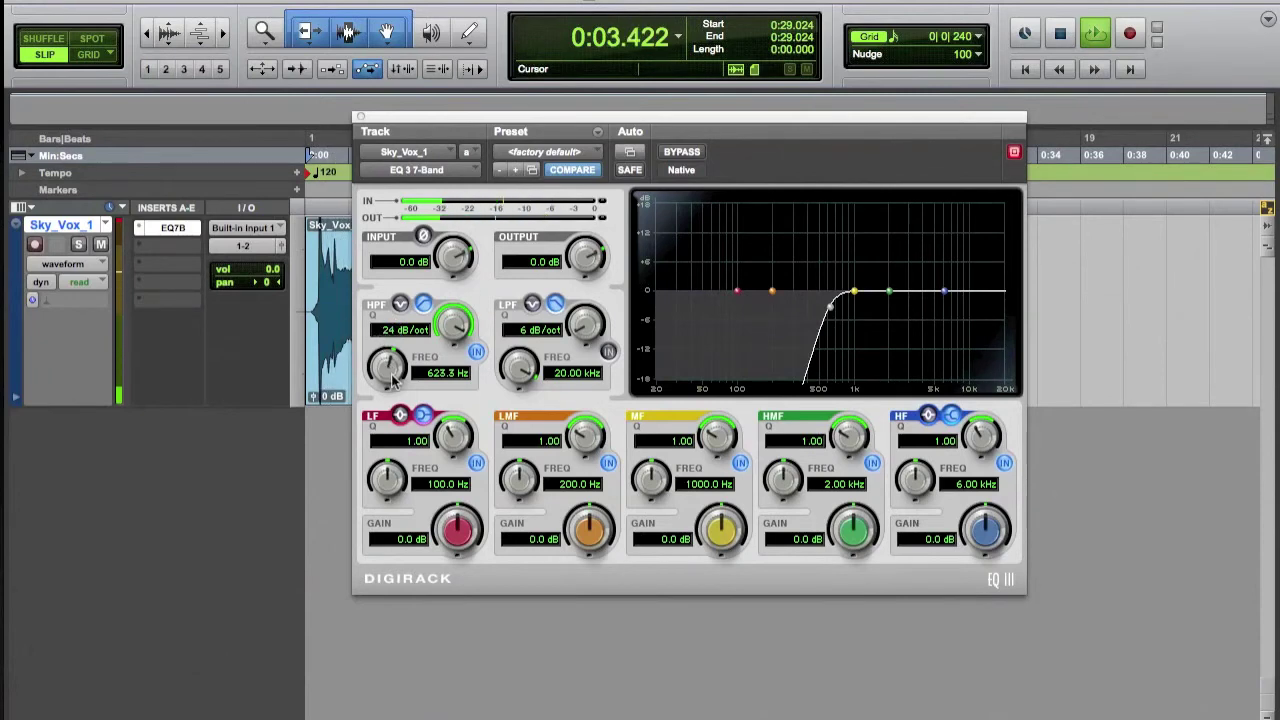
pyautogui.scroll(5, 395, 367)
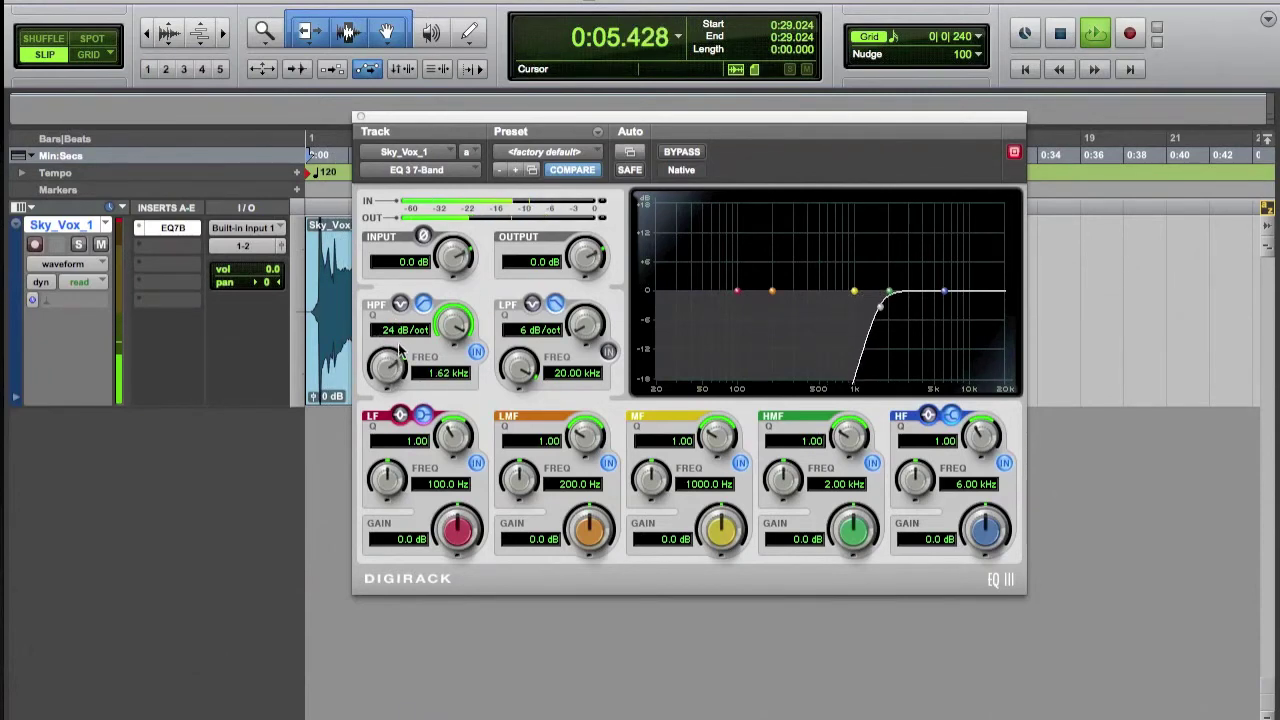
pyautogui.moveTo(395, 365); pyautogui.dragTo(371, 421)
pyautogui.press('space')
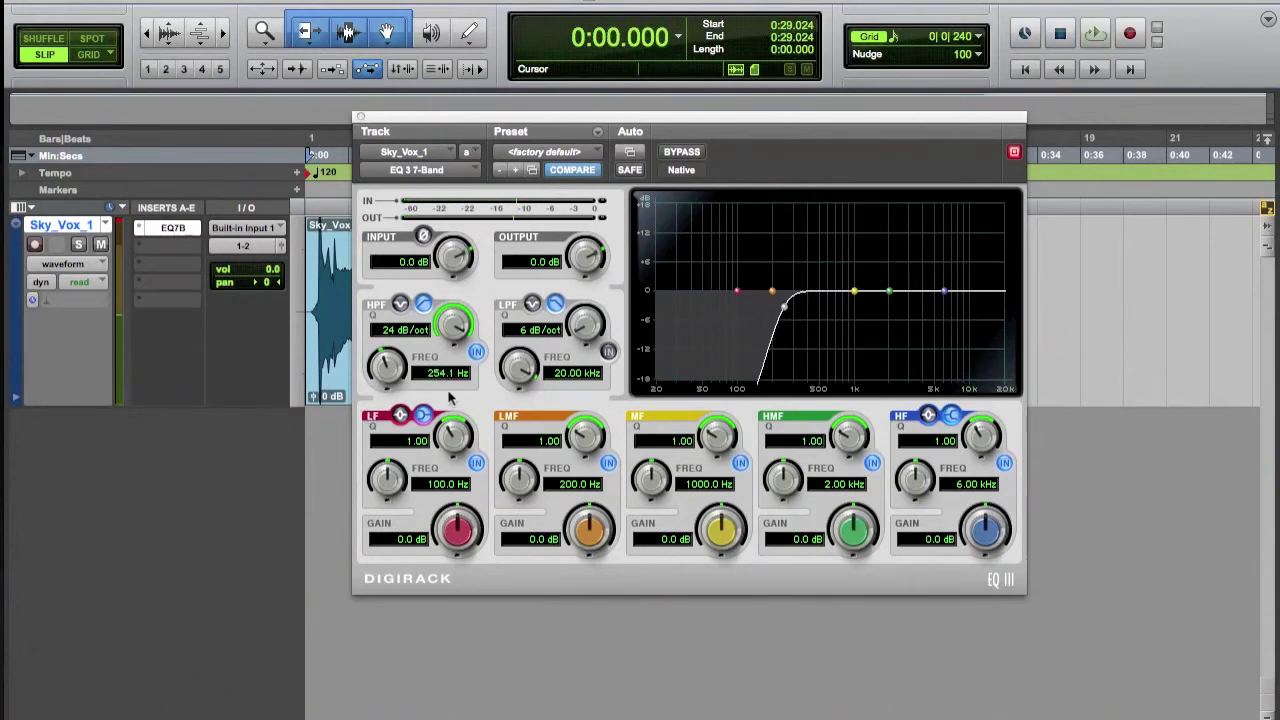
pyautogui.moveTo(400, 378); pyautogui.dragTo(384, 424)
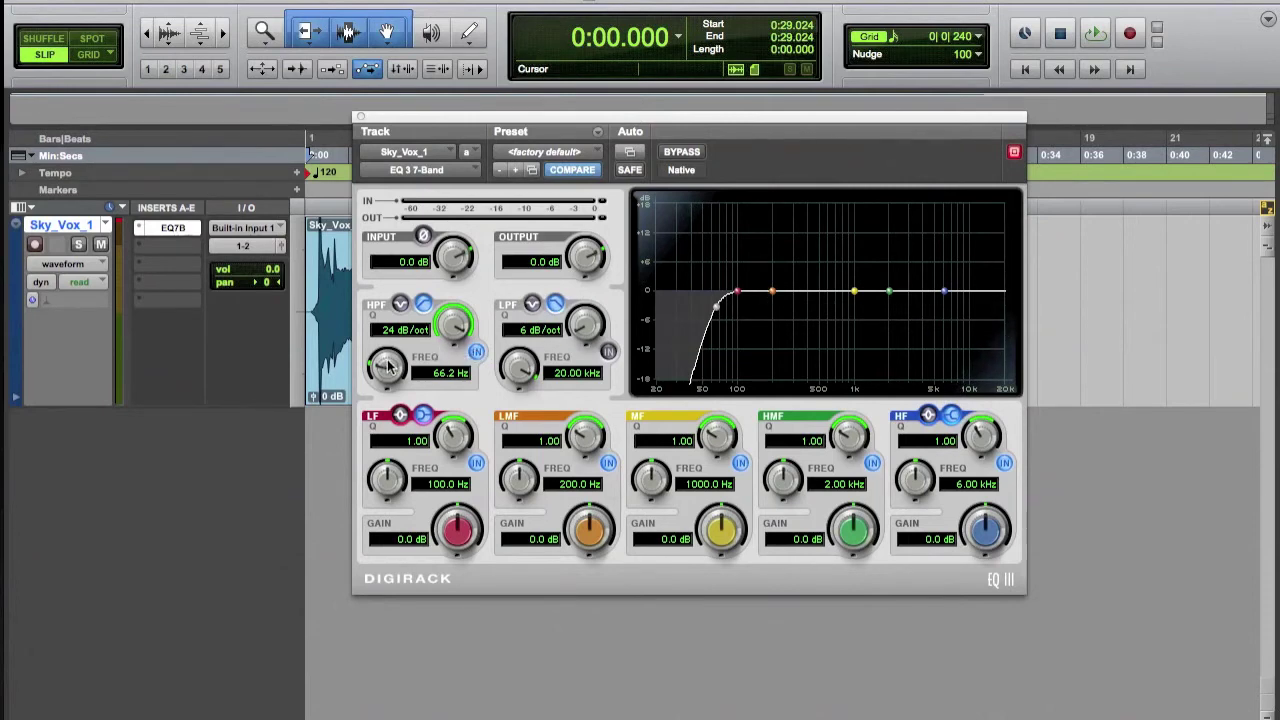
# - Lower the HPF to 37.5 Hz, enable an 18 dB/oct low-pass near 4 kHz, and bypass the HPF
pyautogui.moveTo(390, 367); pyautogui.dragTo(393, 388)
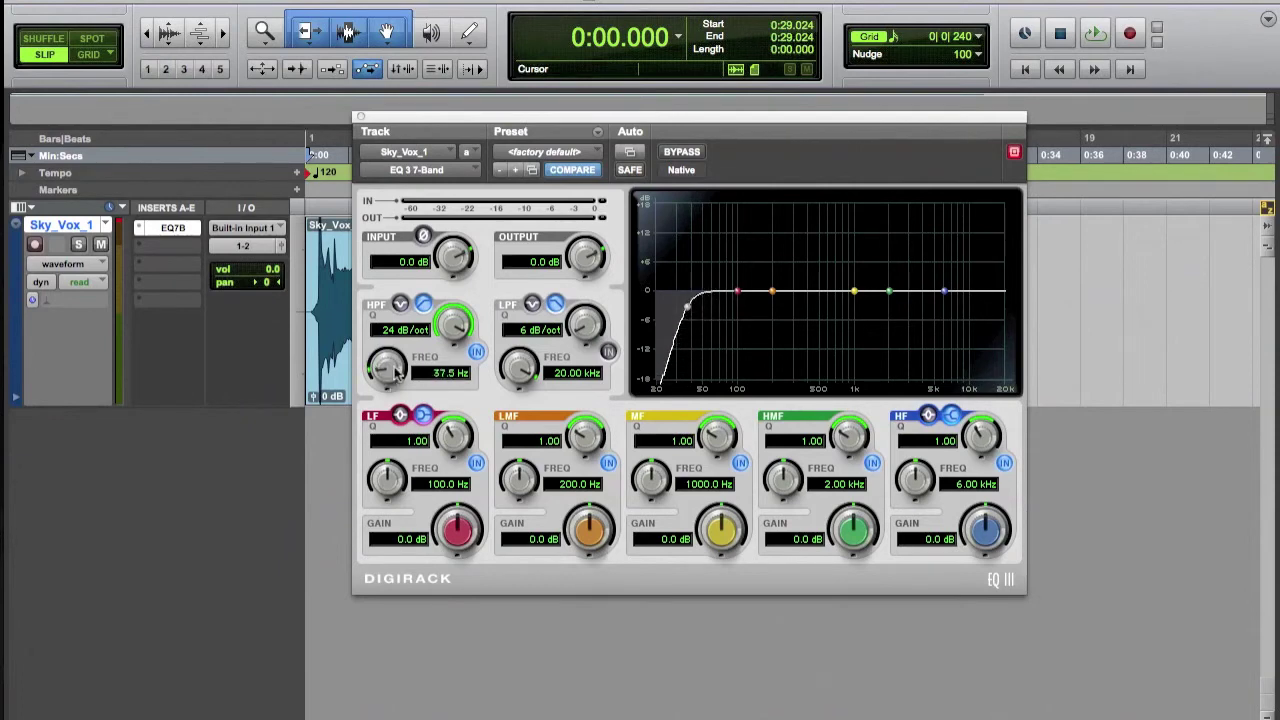
pyautogui.click(608, 351)
pyautogui.moveTo(588, 326); pyautogui.dragTo(590, 245)
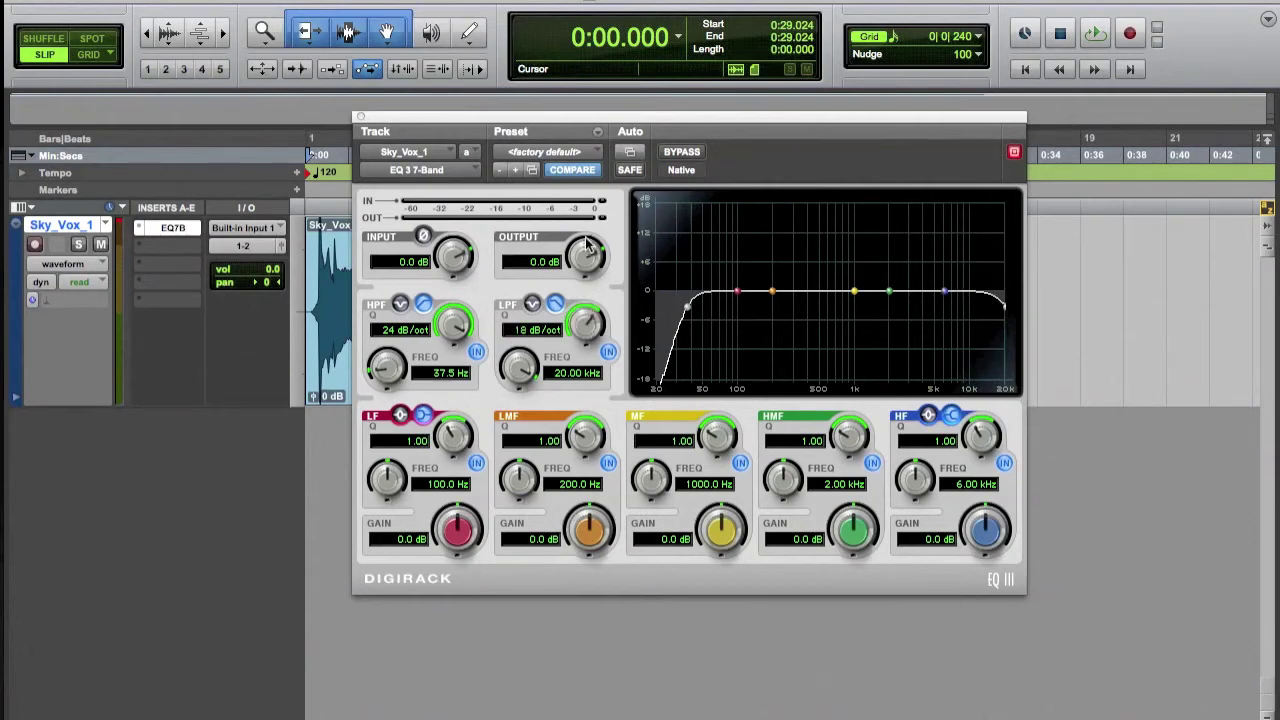
pyautogui.moveTo(538, 370); pyautogui.dragTo(500, 487)
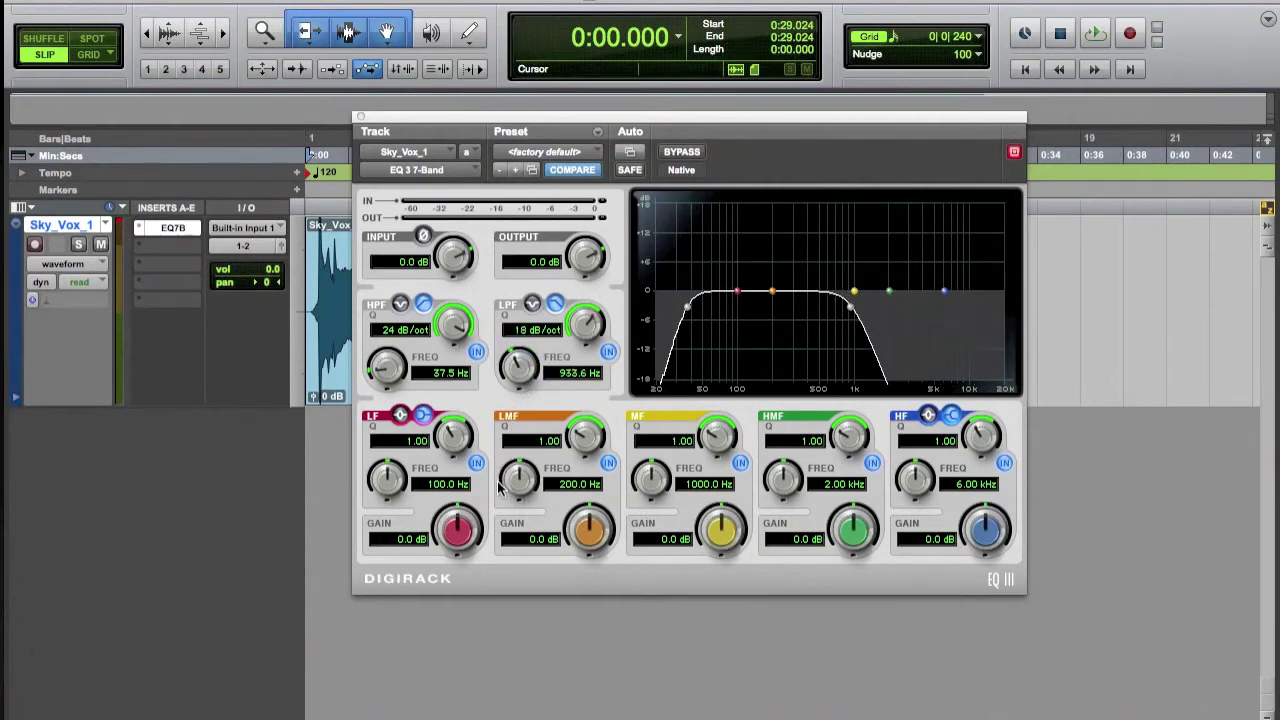
pyautogui.click(476, 352)
# - Audition low-pass cutoffs between 290 and 720 Hz, then disable the LPF and re-enable the HPF
pyautogui.press('space')
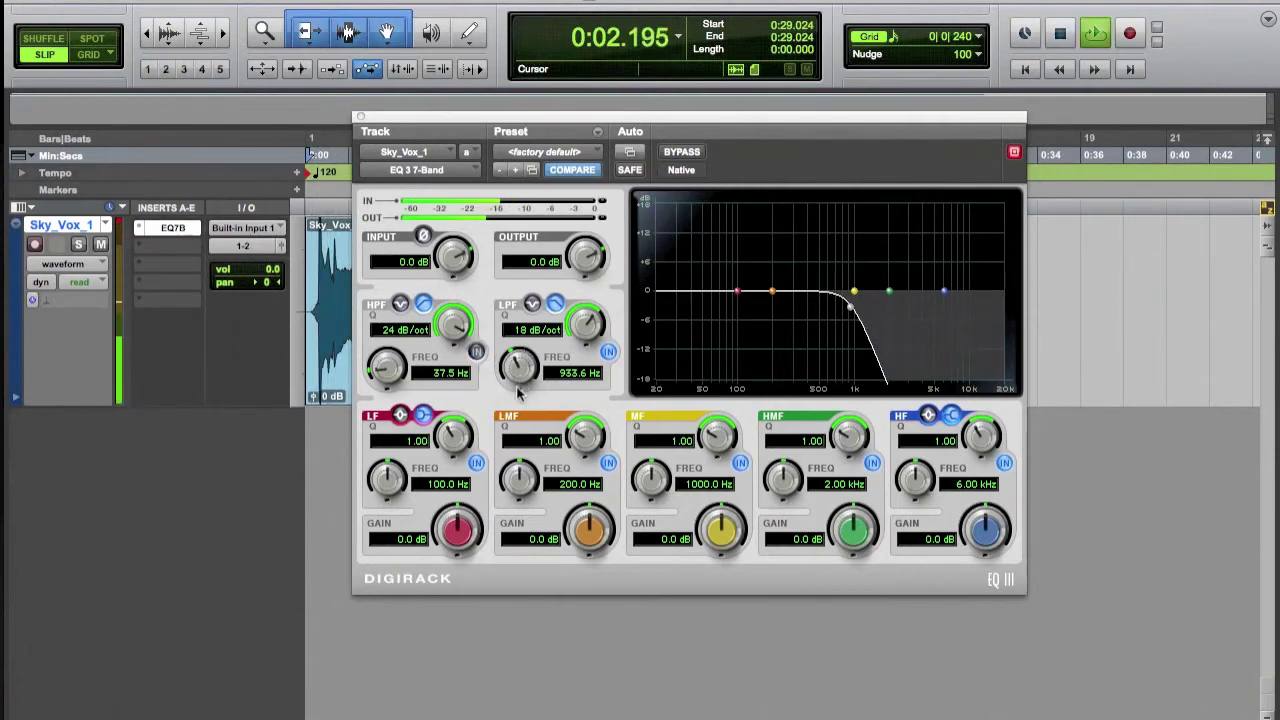
pyautogui.moveTo(510, 355); pyautogui.dragTo(516, 430)
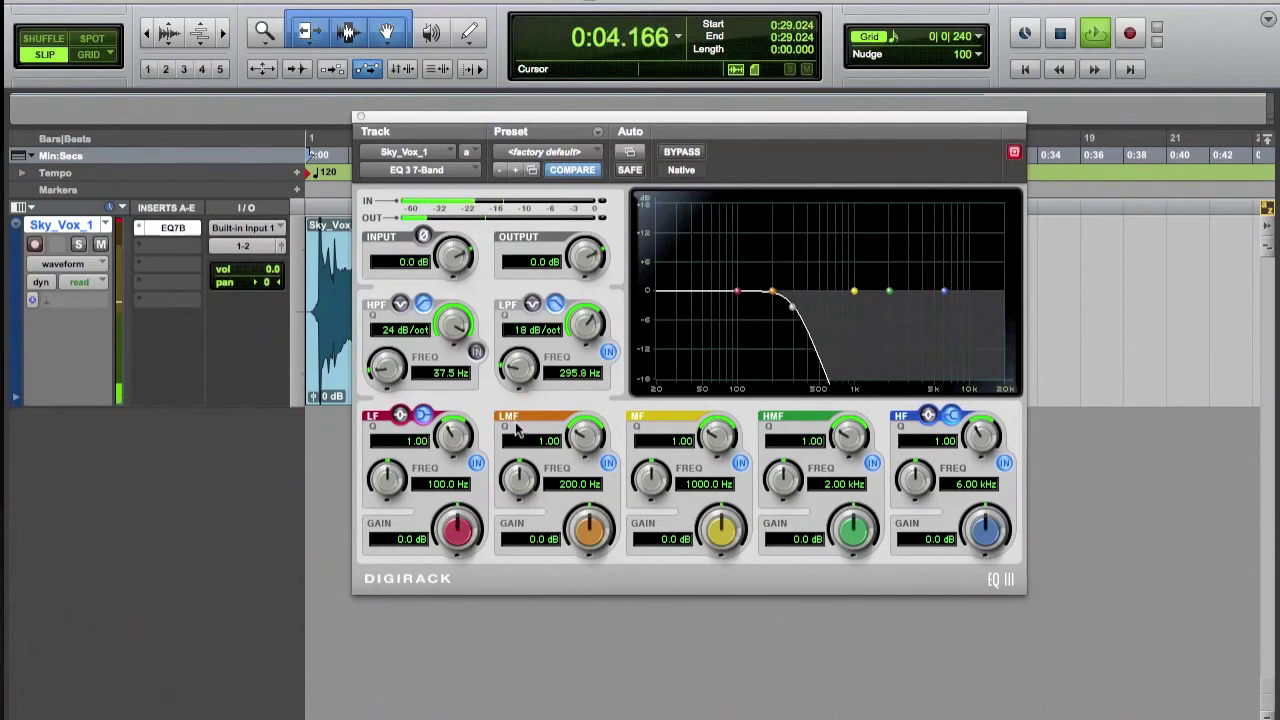
pyautogui.moveTo(516, 430); pyautogui.dragTo(574, 279)
pyautogui.press('space')
pyautogui.click(608, 353)
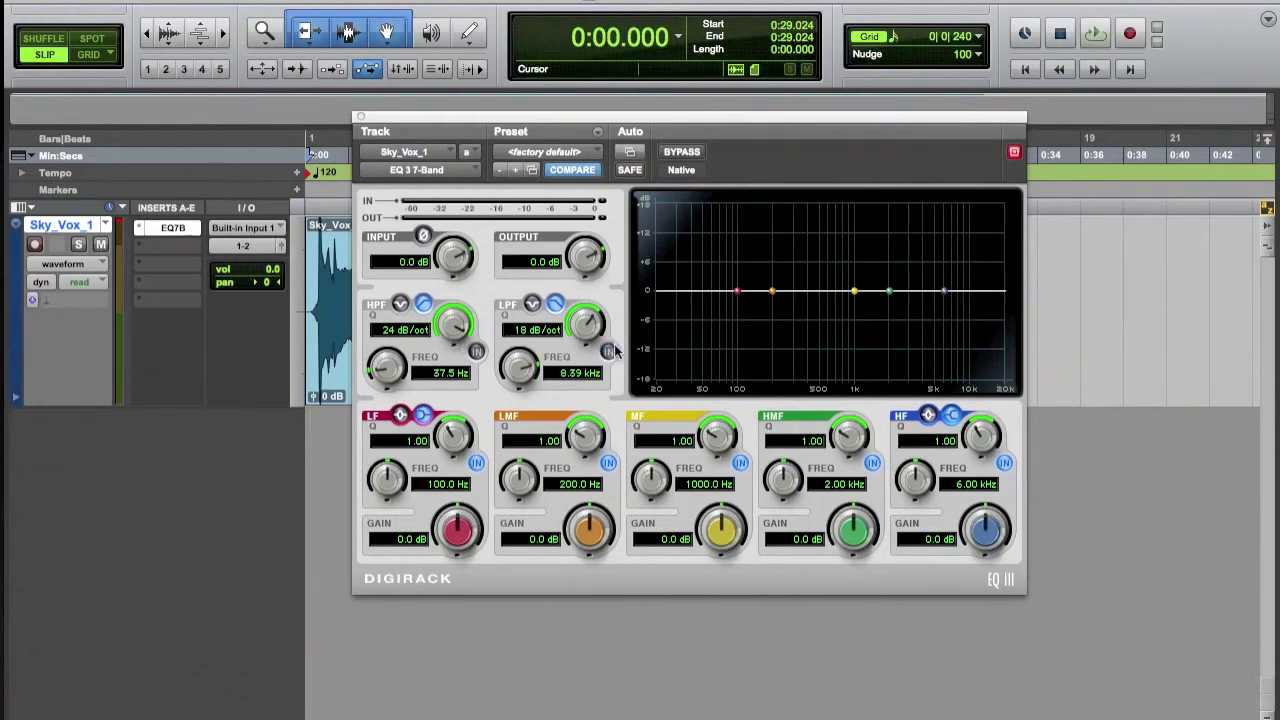
pyautogui.click(477, 354)
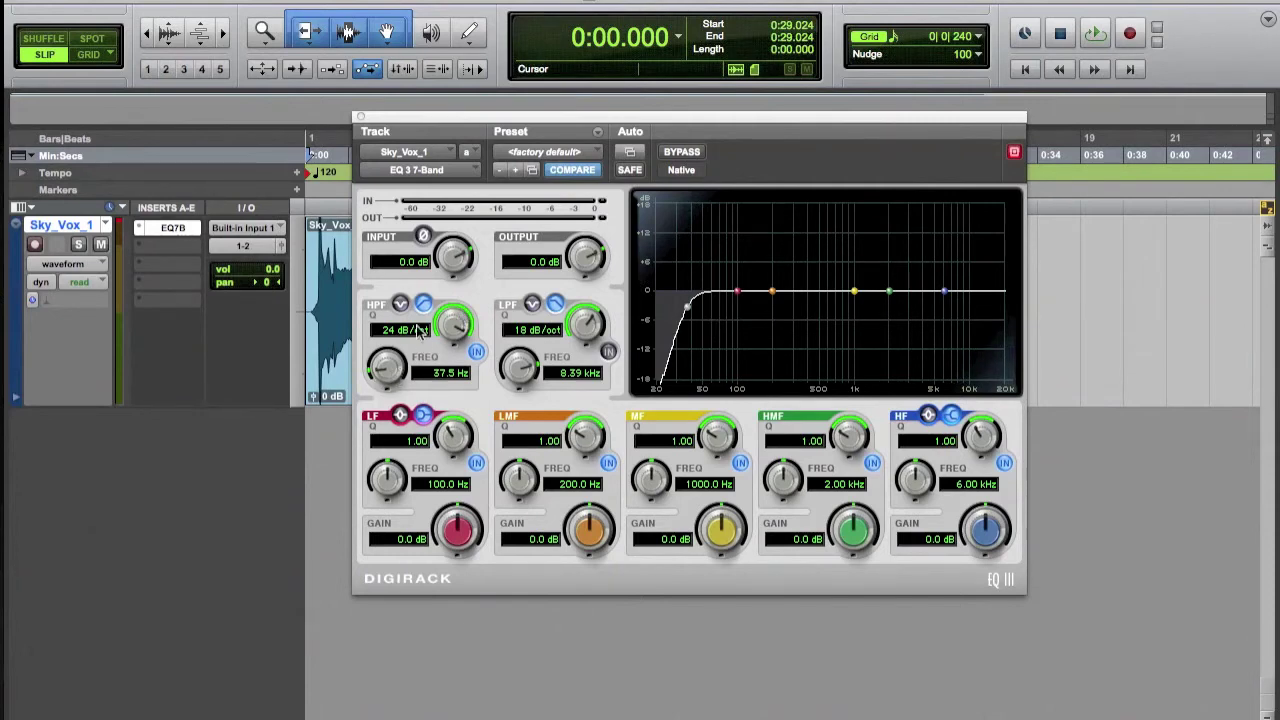
pyautogui.moveTo(392, 378)
pyautogui.mouseDown()
pyautogui.moveTo(390, 365)
pyautogui.moveTo(378, 391)
pyautogui.mouseUp()
# - Disable the high-pass, boost the low shelf 5.5 dB and the mid band around 1 kHz
pyautogui.click(476, 352)
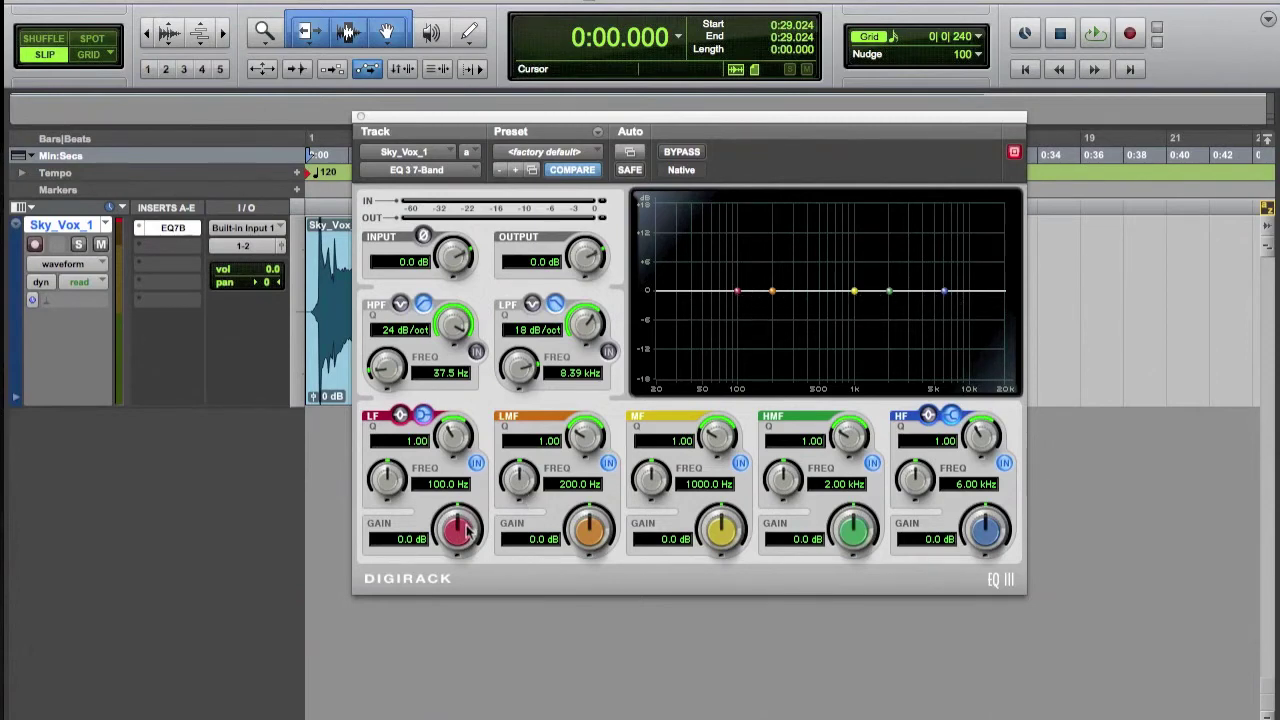
pyautogui.moveTo(470, 532)
pyautogui.mouseDown()
pyautogui.moveTo(476, 462)
pyautogui.moveTo(445, 607)
pyautogui.moveTo(456, 518)
pyautogui.mouseUp()
pyautogui.moveTo(726, 537); pyautogui.dragTo(710, 562)
# - Audition mid and high-mid gain changes, leaving MF at -0.2 dB and HMF at 0.2 dB
pyautogui.press('space')
pyautogui.moveTo(710, 562); pyautogui.dragTo(716, 525)
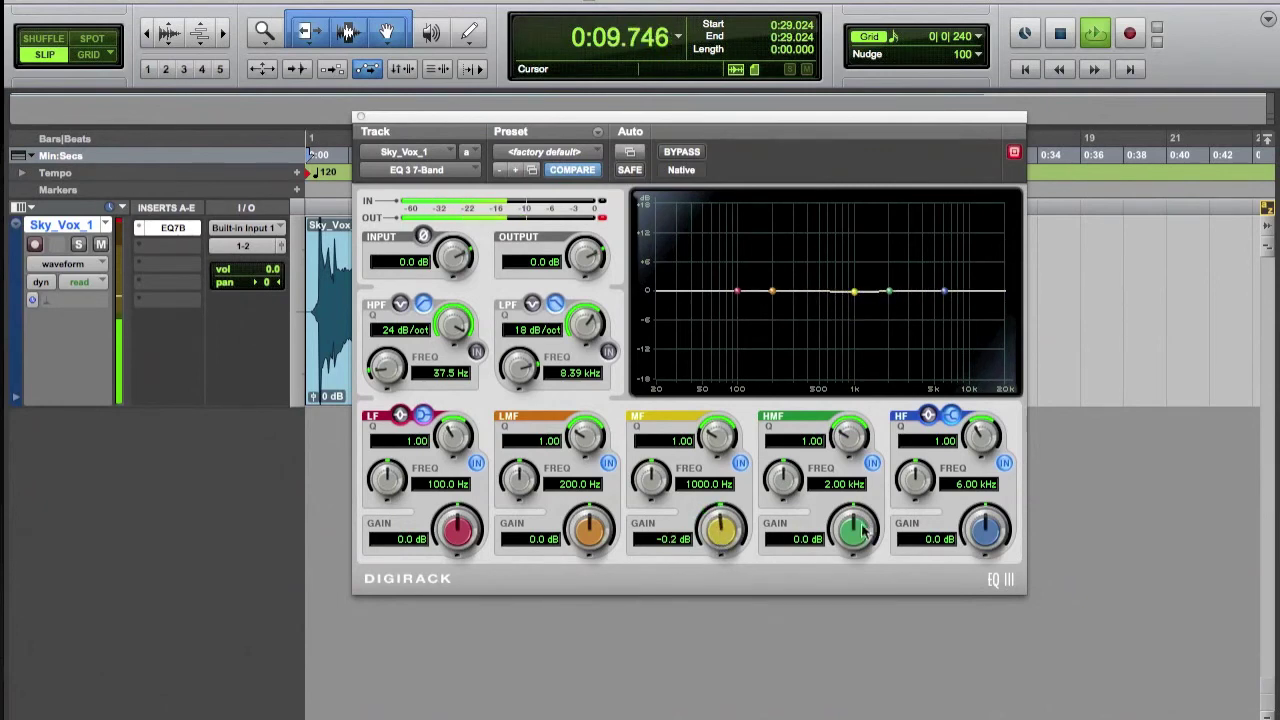
pyautogui.moveTo(863, 530)
pyautogui.mouseDown()
pyautogui.moveTo(863, 449)
pyautogui.moveTo(866, 611)
pyautogui.moveTo(865, 544)
pyautogui.mouseUp()
pyautogui.press('space')
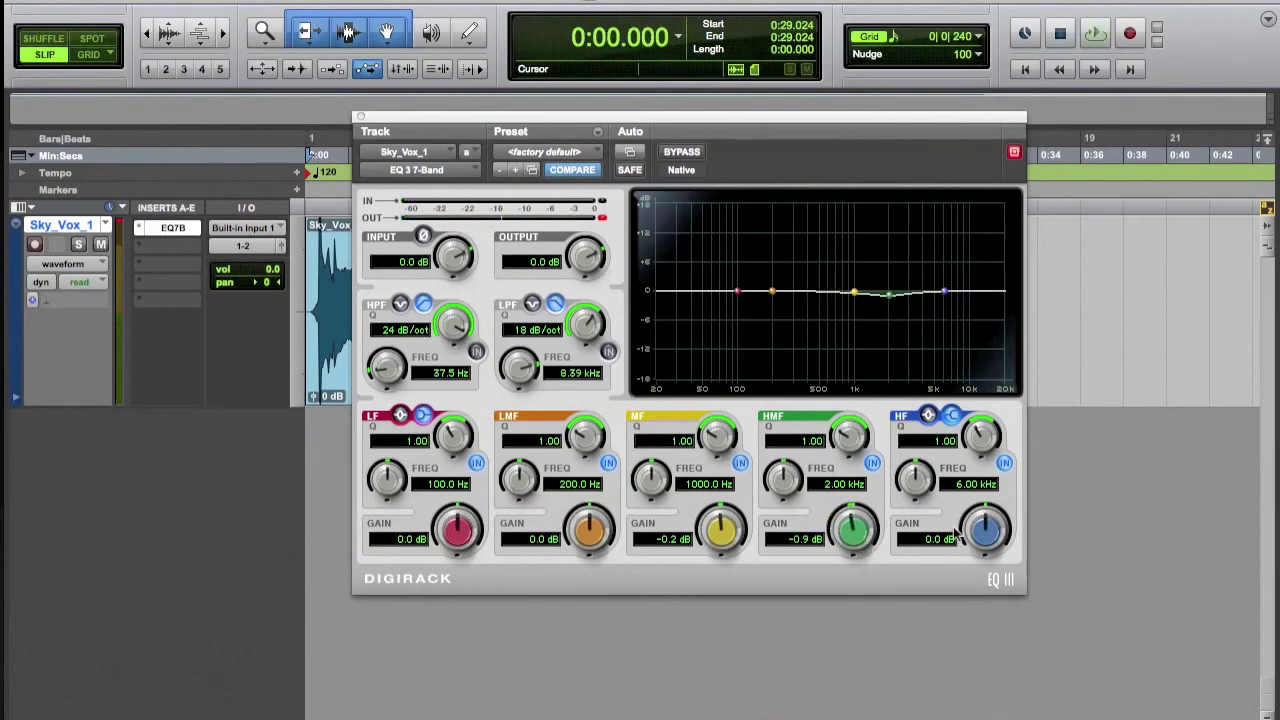
pyautogui.moveTo(859, 540); pyautogui.dragTo(860, 537)
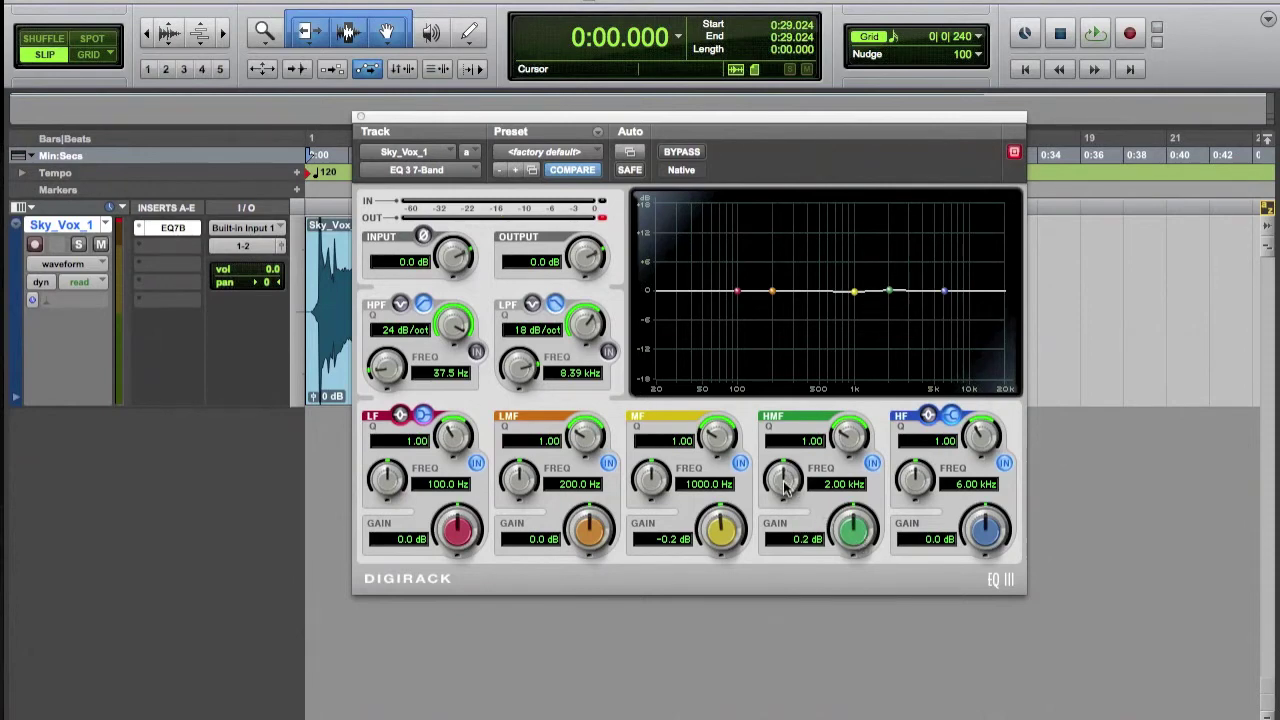
# - Sweep the HMF frequency from 2.56 to 3.06 kHz and boost its gain to about +6.6 dB
pyautogui.moveTo(786, 484)
pyautogui.mouseDown()
pyautogui.moveTo(792, 450)
pyautogui.moveTo(773, 508)
pyautogui.moveTo(790, 472)
pyautogui.moveTo(778, 504)
pyautogui.moveTo(783, 492)
pyautogui.mouseUp()
pyautogui.moveTo(857, 530); pyautogui.dragTo(838, 555)
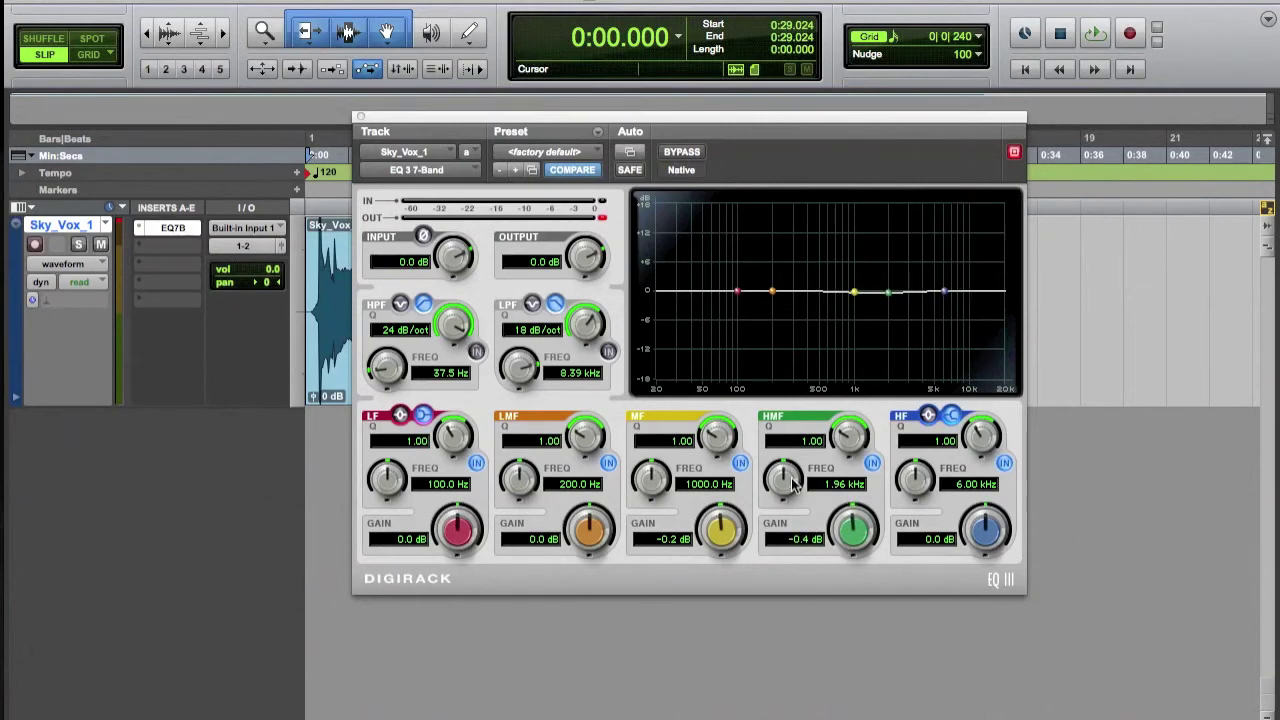
pyautogui.moveTo(793, 484)
pyautogui.mouseDown()
pyautogui.moveTo(795, 463)
pyautogui.moveTo(815, 480)
pyautogui.mouseUp()
pyautogui.moveTo(862, 540); pyautogui.dragTo(851, 510)
# - Raise the HMF gain to 6.6 dB, then set its Q to 7.25 for a narrow peak
pyautogui.moveTo(851, 530); pyautogui.dragTo(843, 465)
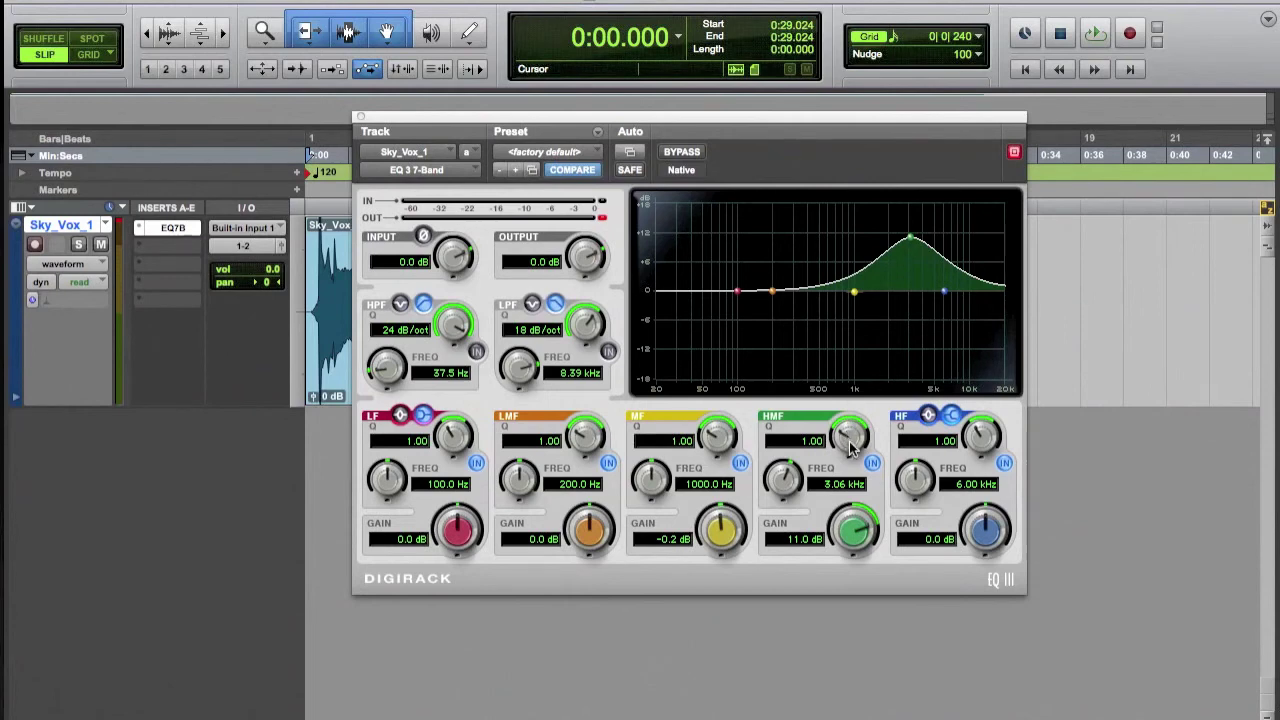
pyautogui.moveTo(849, 441); pyautogui.dragTo(854, 331)
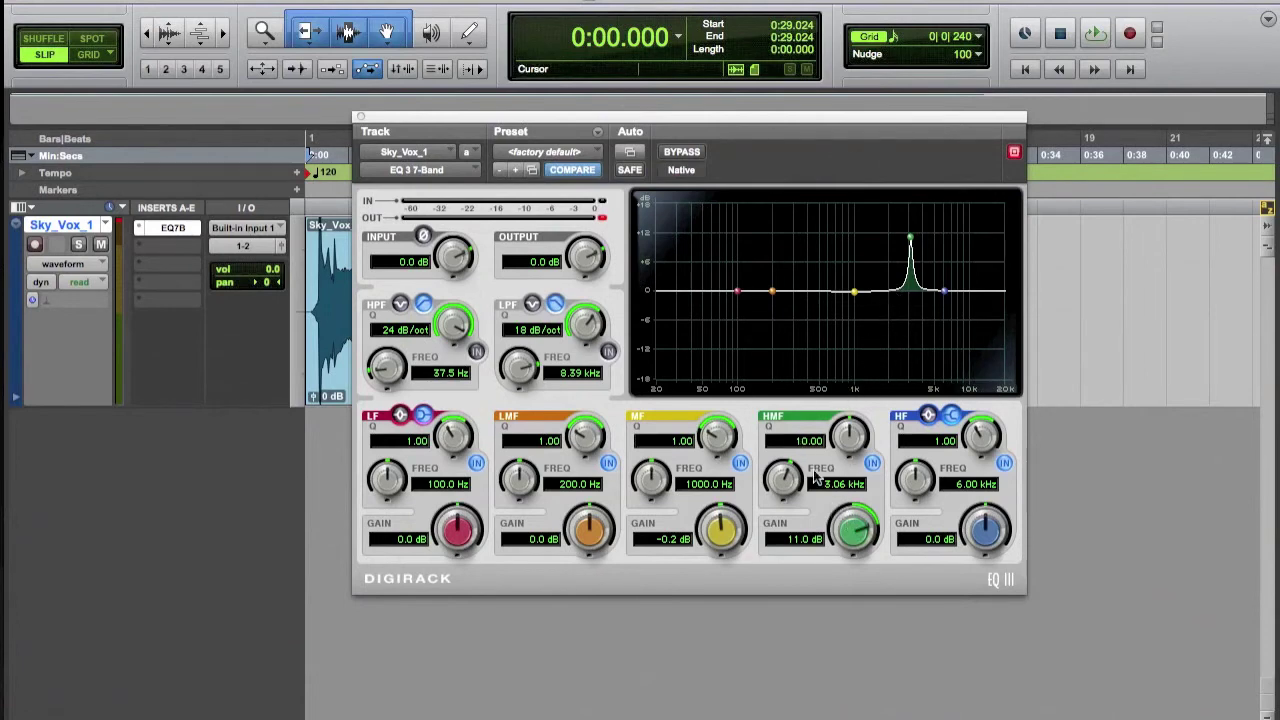
pyautogui.moveTo(849, 430); pyautogui.dragTo(847, 452)
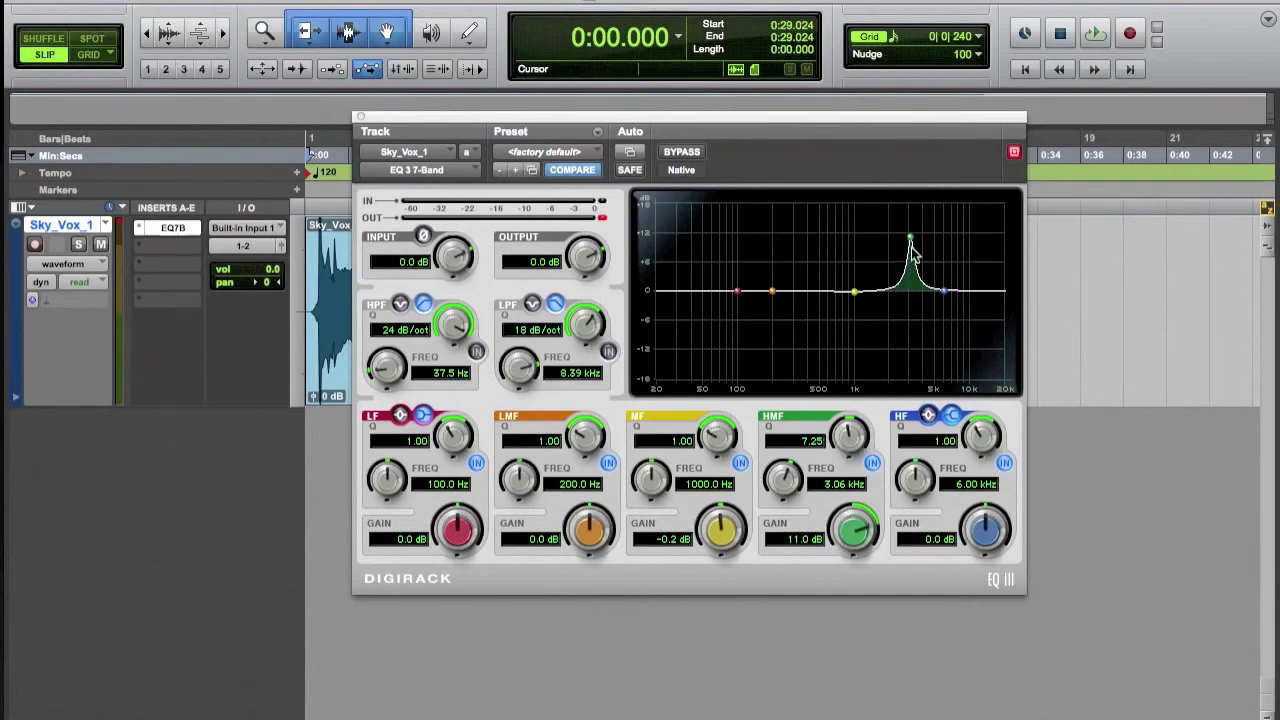
# - Make the HMF boost taller at Q around 5 and sweep it downward during playback
pyautogui.moveTo(846, 540); pyautogui.dragTo(845, 516)
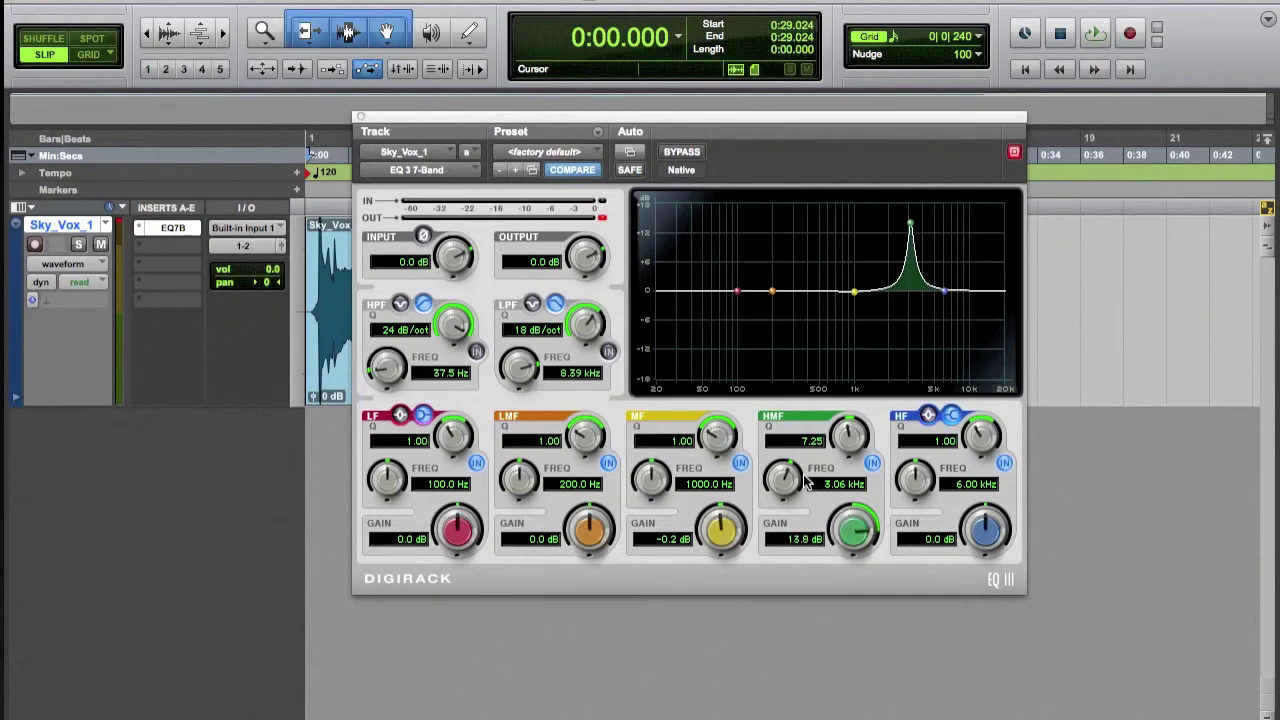
pyautogui.moveTo(857, 440); pyautogui.dragTo(841, 459)
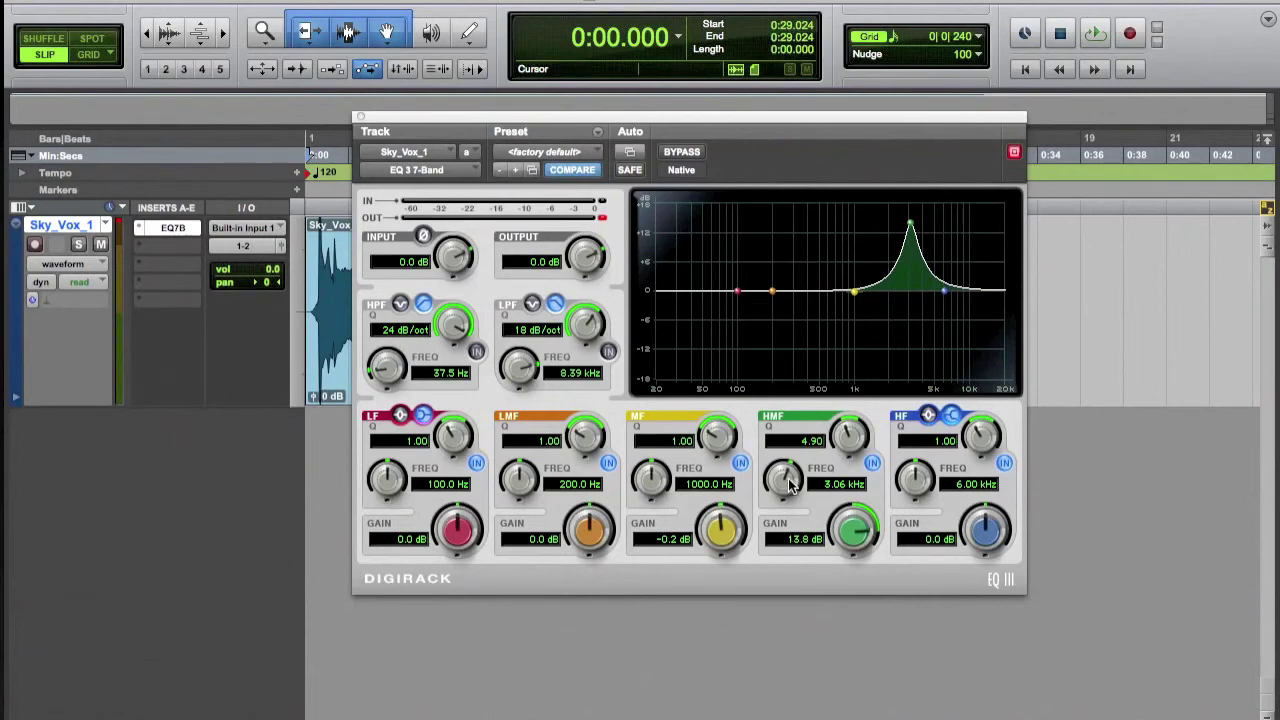
pyautogui.press('space')
pyautogui.moveTo(790, 484)
pyautogui.mouseDown()
pyautogui.moveTo(772, 512)
pyautogui.moveTo(784, 491)
pyautogui.mouseUp()
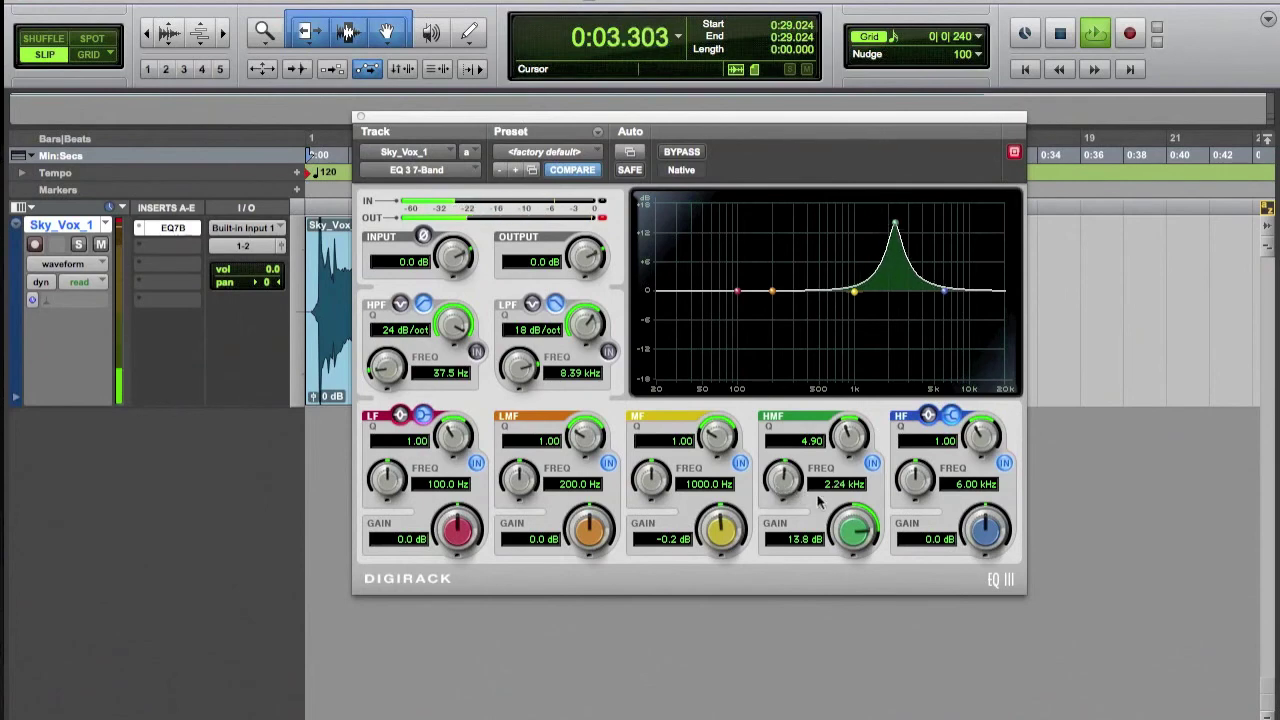
# - Settle the HMF band at 2.09 kHz, 16.2 dB, Q 4.08, then drop gain to about 1.6 dB
pyautogui.moveTo(848, 518); pyautogui.dragTo(850, 495)
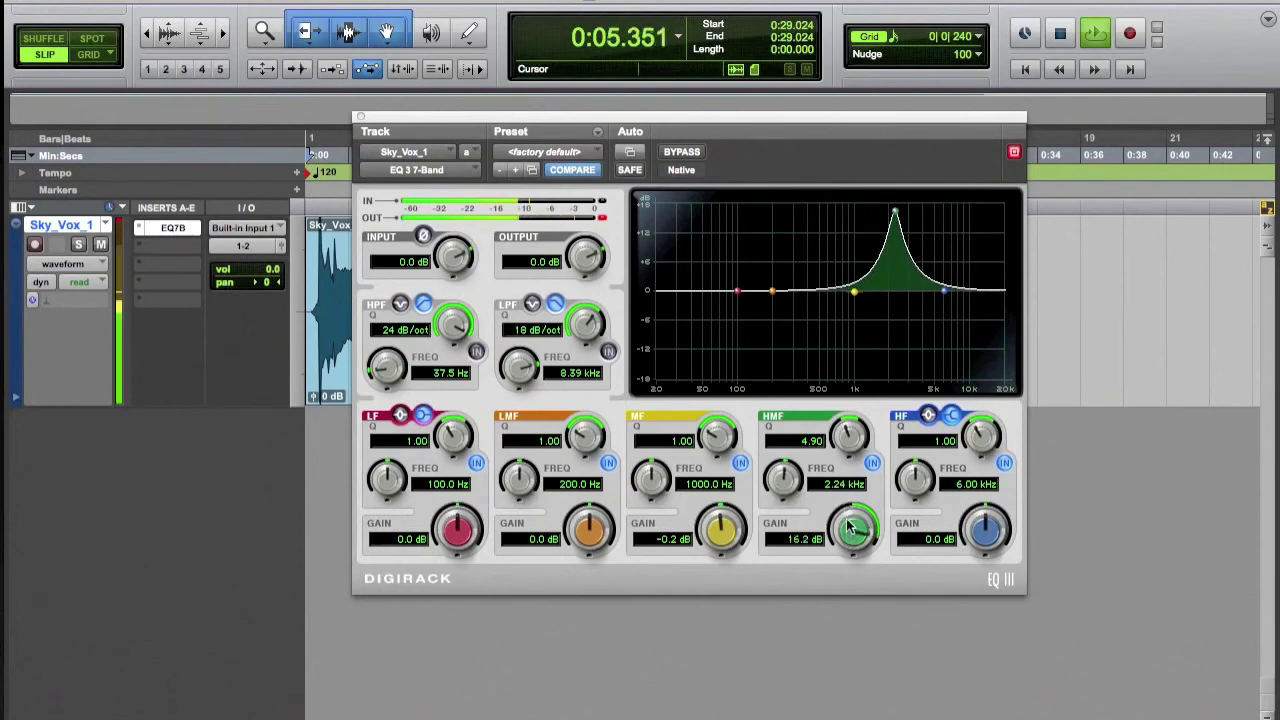
pyautogui.moveTo(850, 440); pyautogui.dragTo(850, 456)
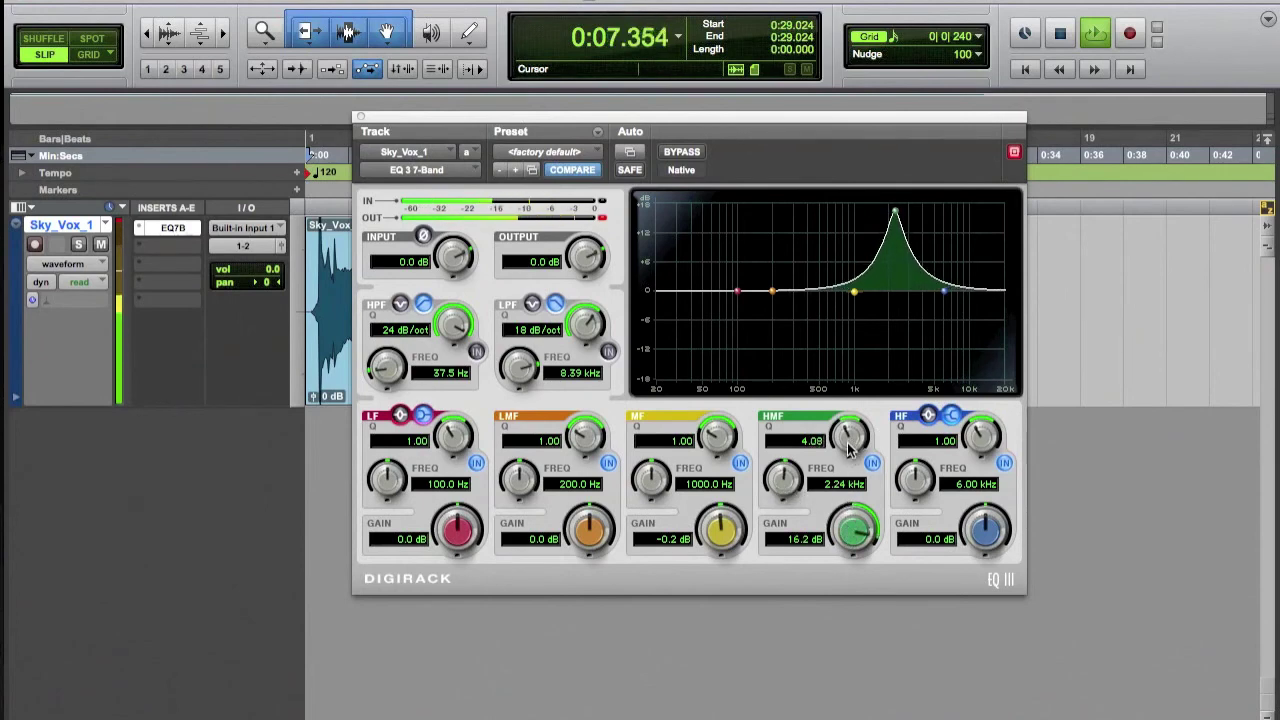
pyautogui.moveTo(784, 484)
pyautogui.mouseDown()
pyautogui.moveTo(800, 456)
pyautogui.moveTo(786, 494)
pyautogui.mouseUp()
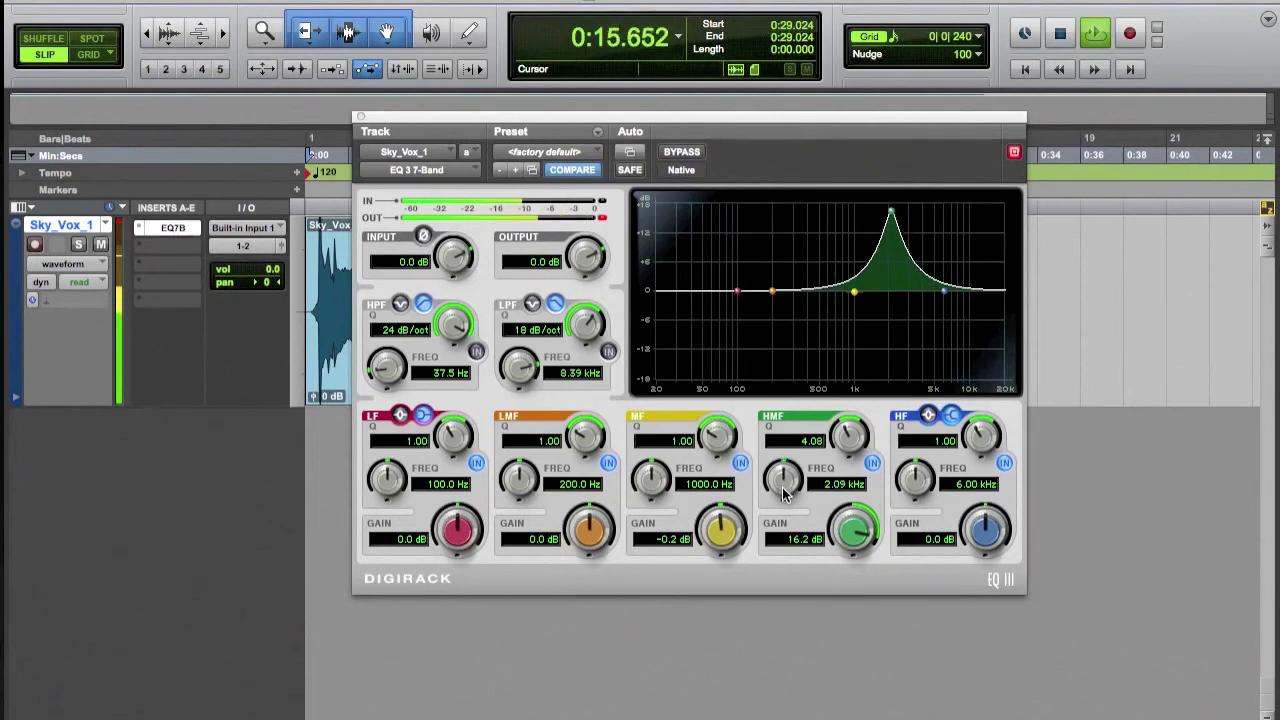
pyautogui.press('space')
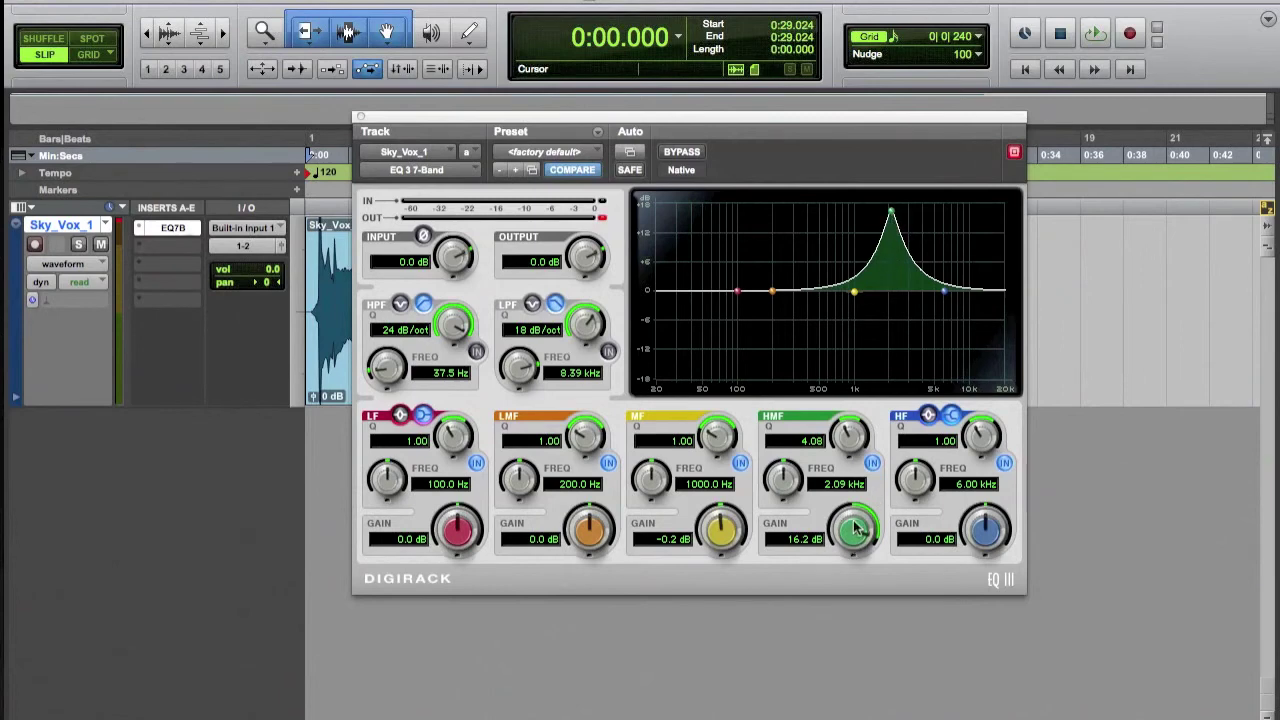
pyautogui.moveTo(856, 550); pyautogui.dragTo(853, 624)
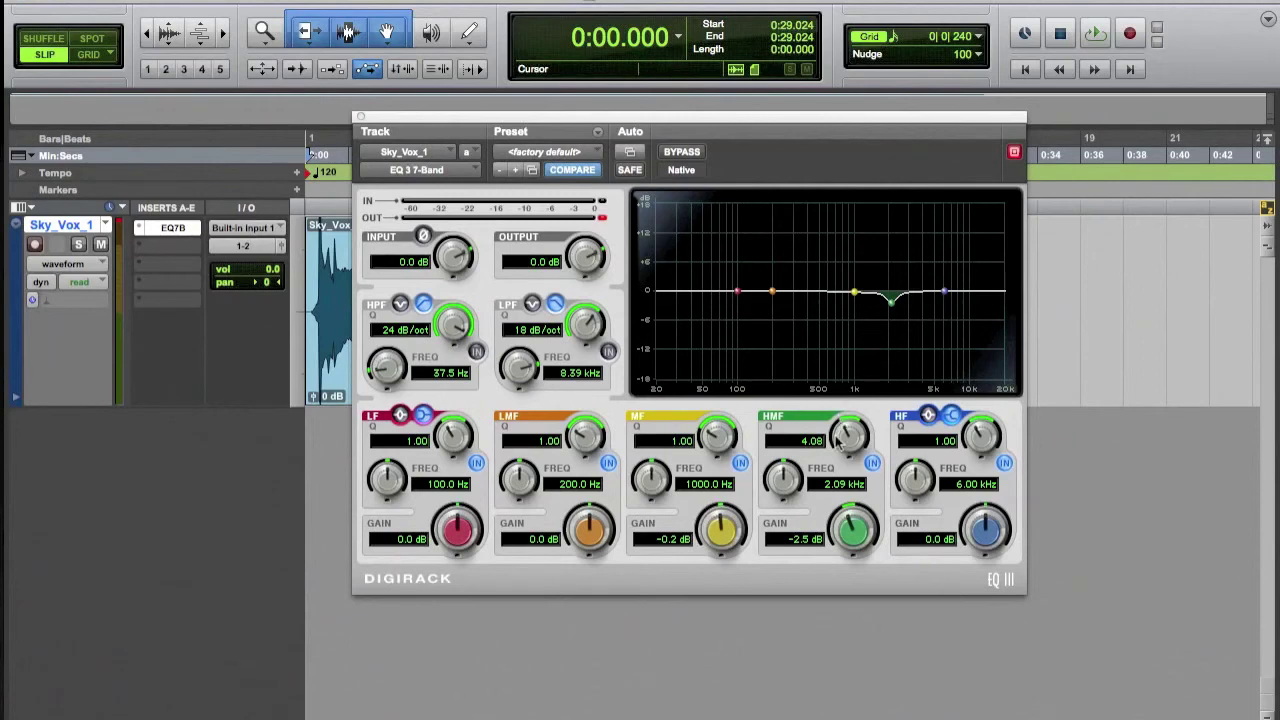
# - Move the HMF band to 2.24 kHz and trim its gain to a small bump of about 2.9 dB
pyautogui.moveTo(786, 484)
pyautogui.mouseDown()
pyautogui.moveTo(788, 455)
pyautogui.moveTo(785, 478)
pyautogui.mouseUp()
pyautogui.moveTo(848, 524)
pyautogui.mouseDown()
pyautogui.moveTo(851, 550)
pyautogui.moveTo(846, 487)
pyautogui.moveTo(841, 520)
pyautogui.mouseUp()
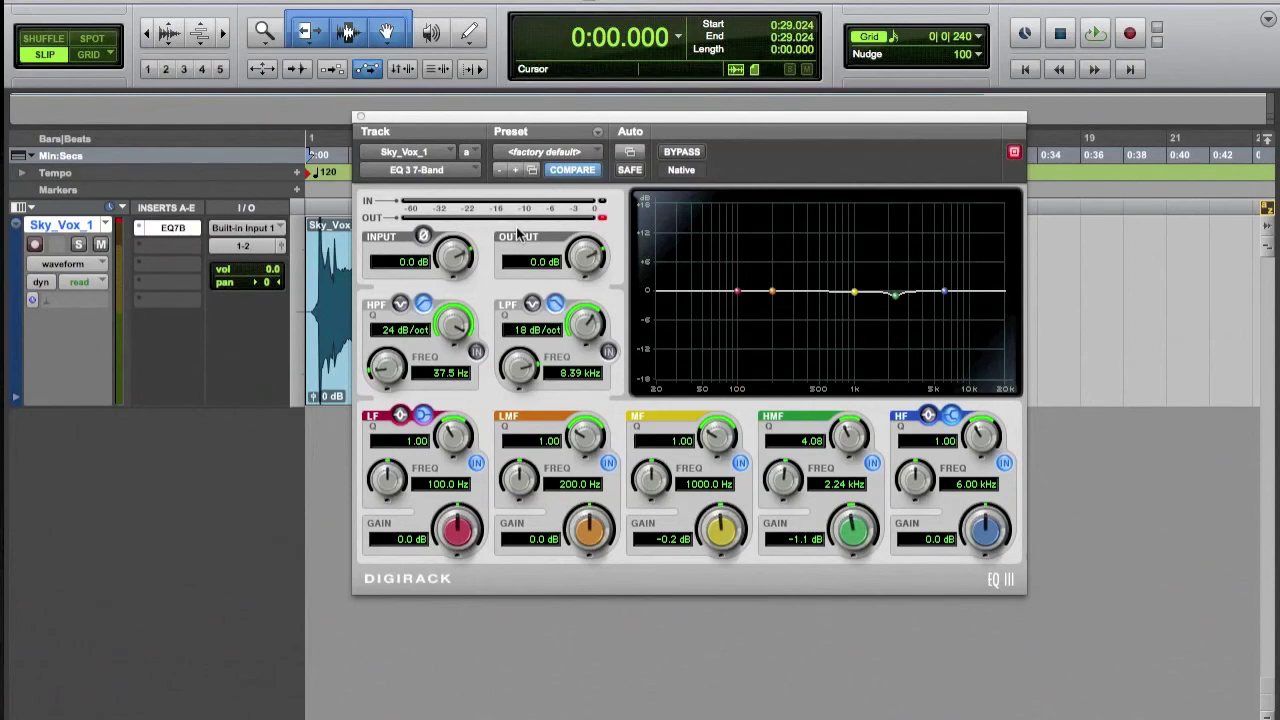
# - Toggle the input phase-invert several times, move the EQ window aside, then engage polarity inversion
pyautogui.click(423, 237)
pyautogui.click(423, 237)
pyautogui.click(424, 236)
pyautogui.click(424, 236)
pyautogui.click(424, 236)
pyautogui.click(424, 236)
pyautogui.moveTo(432, 116); pyautogui.dragTo(484, 190)
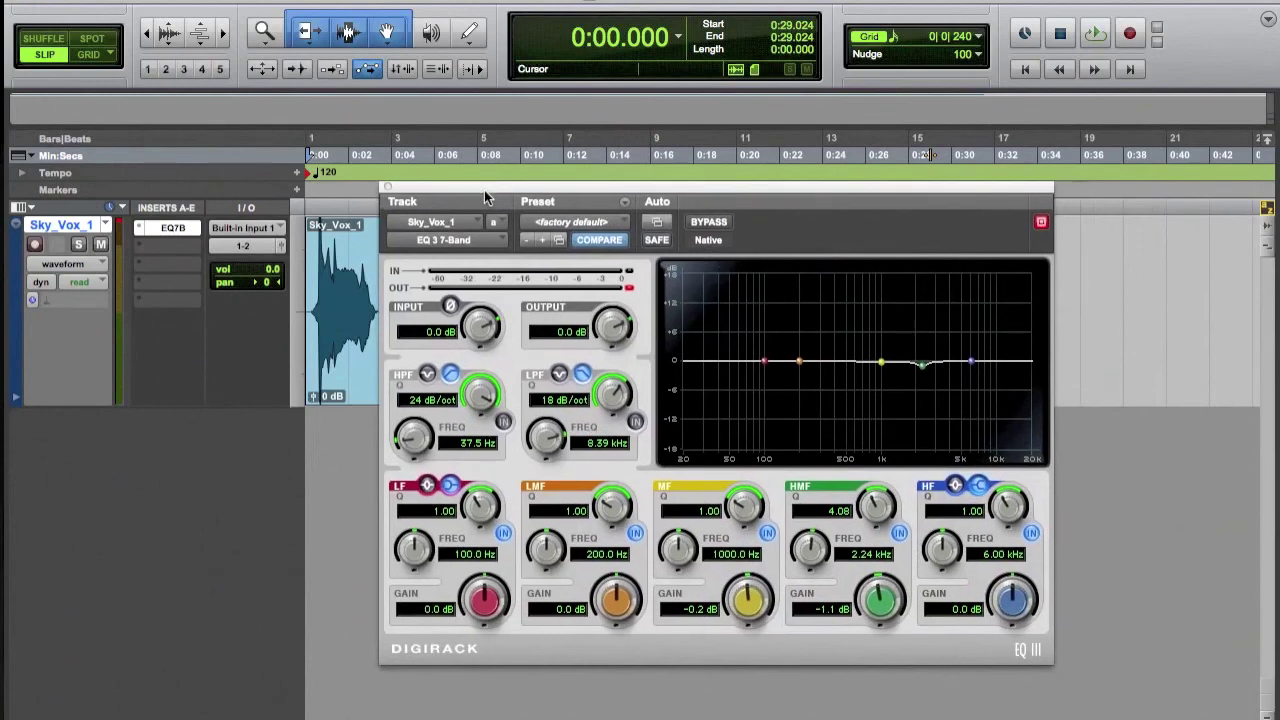
pyautogui.click(451, 308)
# - Disengage the EQ's input phase-invert button to restore normal polarity
pyautogui.click(451, 307)
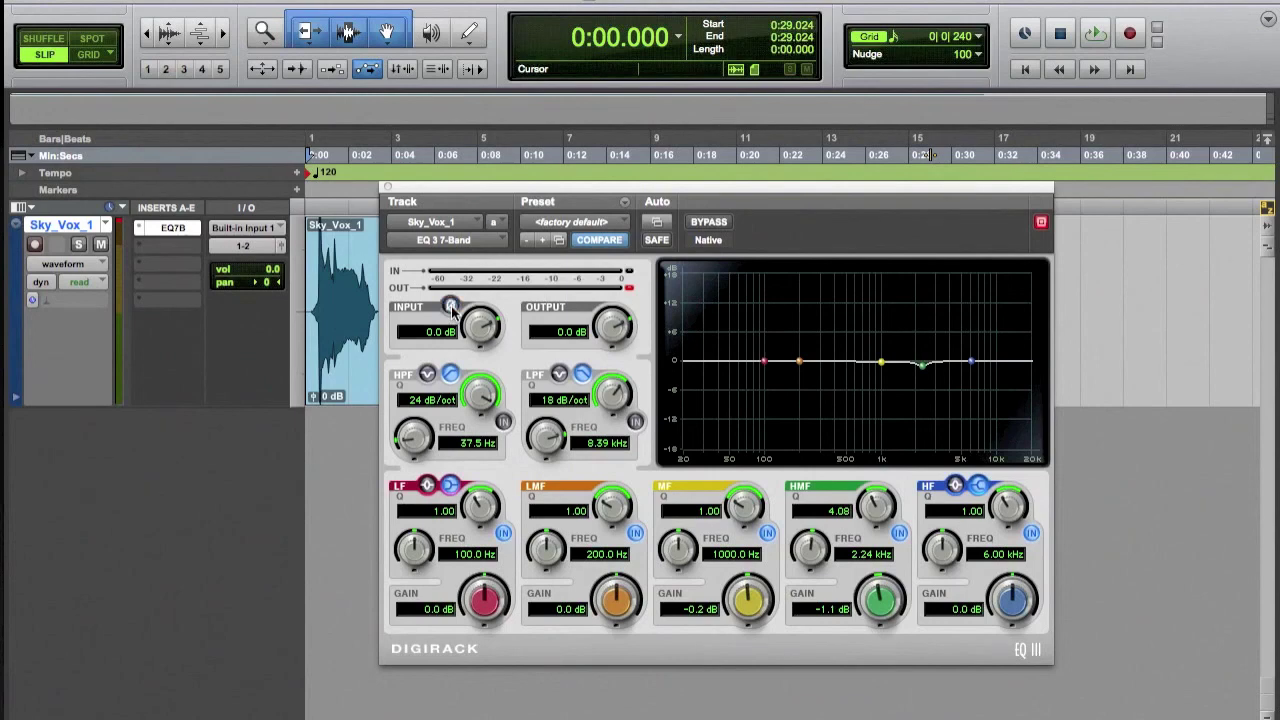